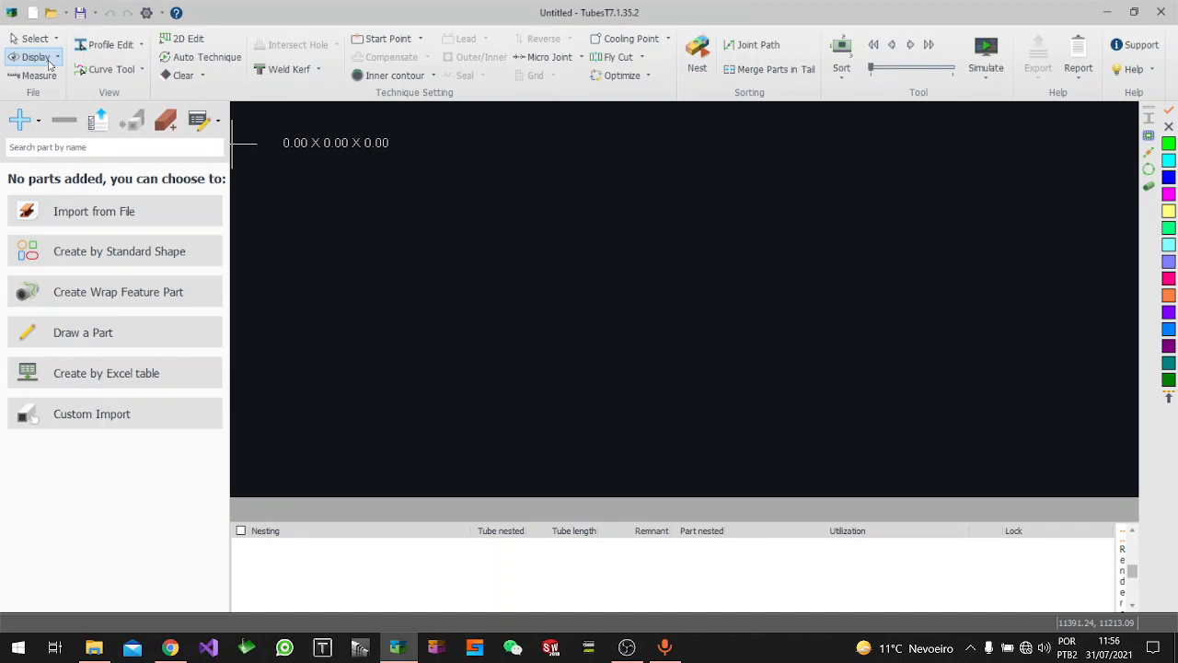
Change the interface skin to Dark color and accept the software restart
{"action": "left_click", "coordinate": [50, 60]}
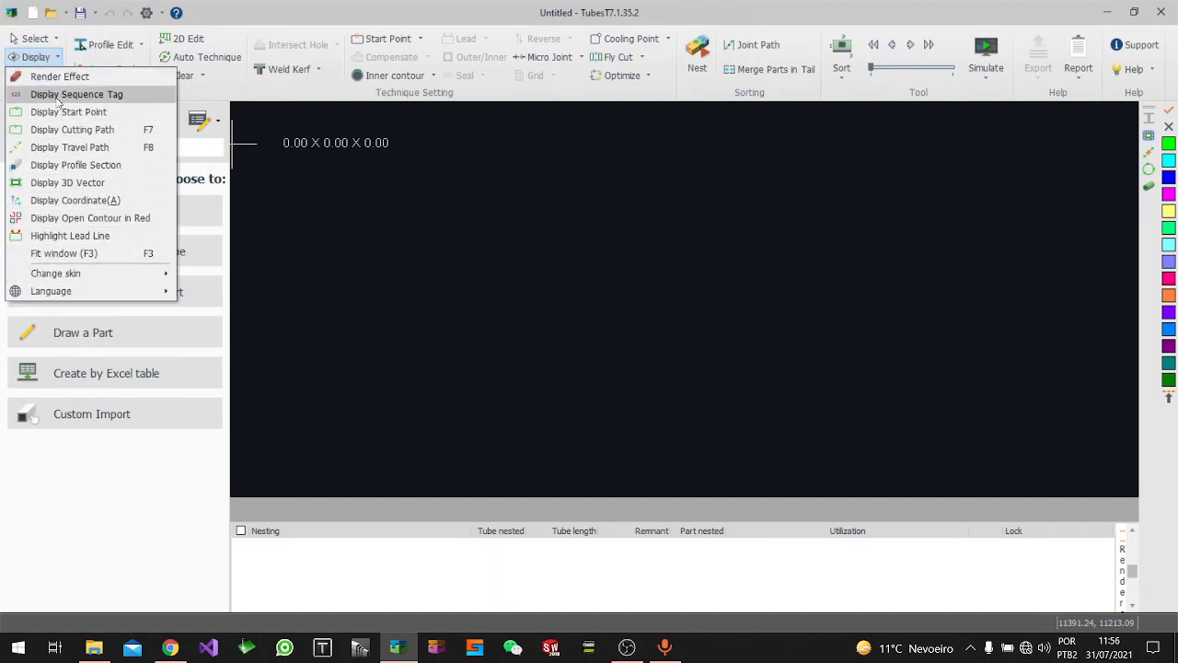
{"action": "mouse_move", "coordinate": [59, 275]}
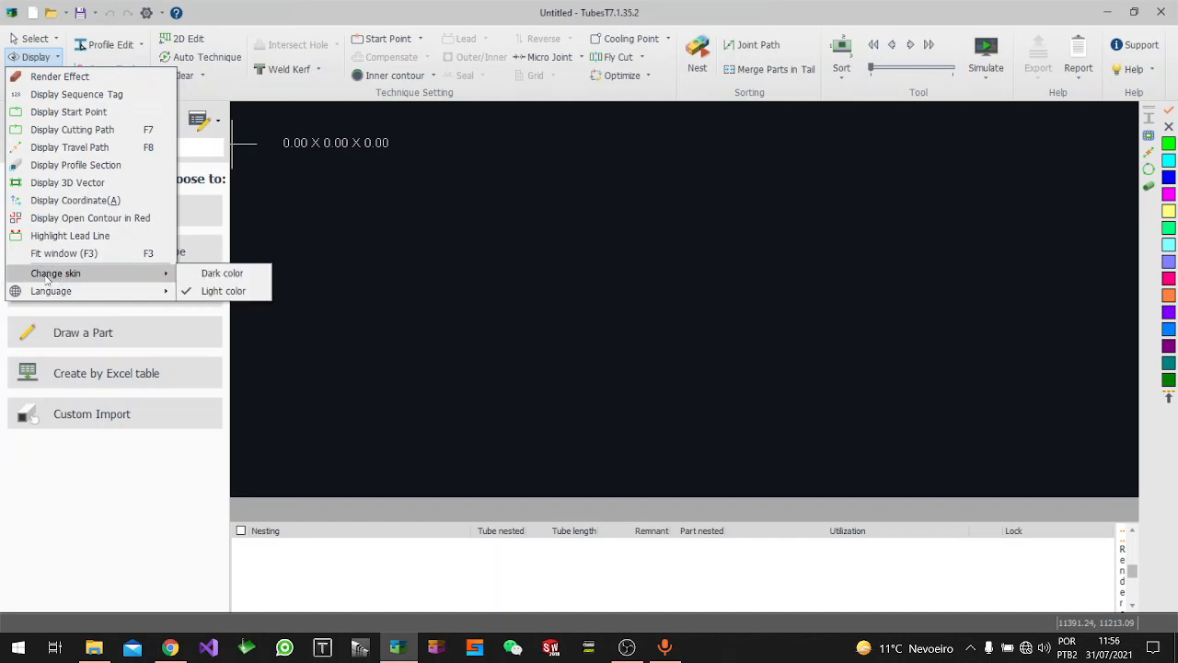
{"action": "left_click", "coordinate": [222, 274]}
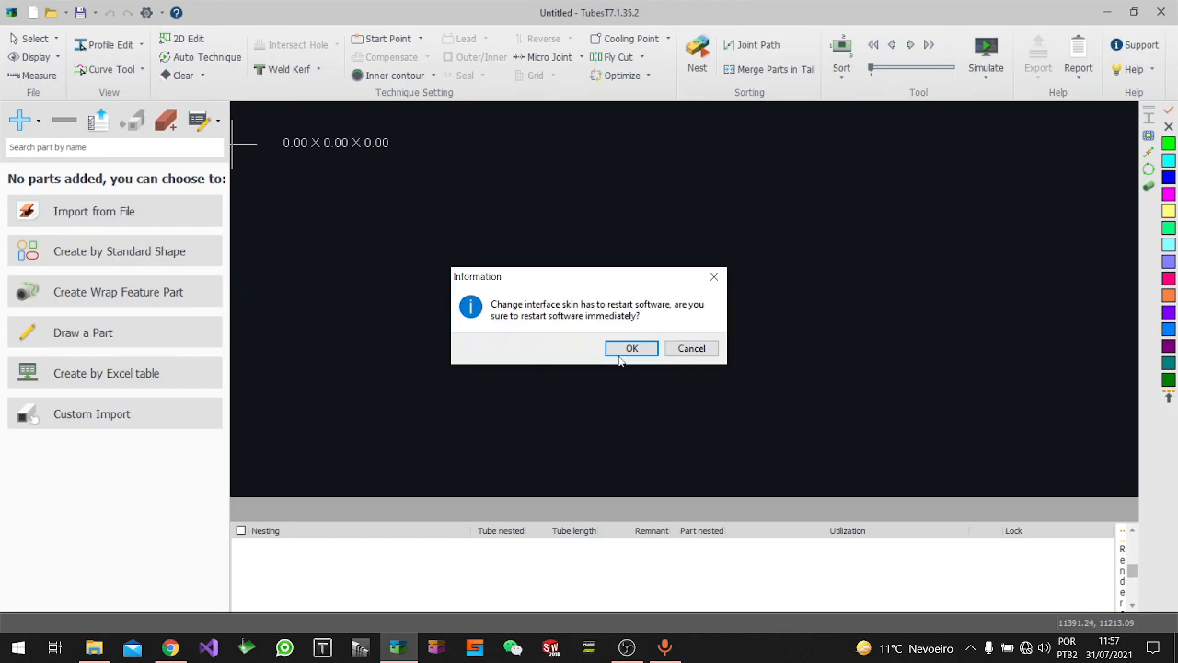
{"action": "left_click", "coordinate": [630, 350]}
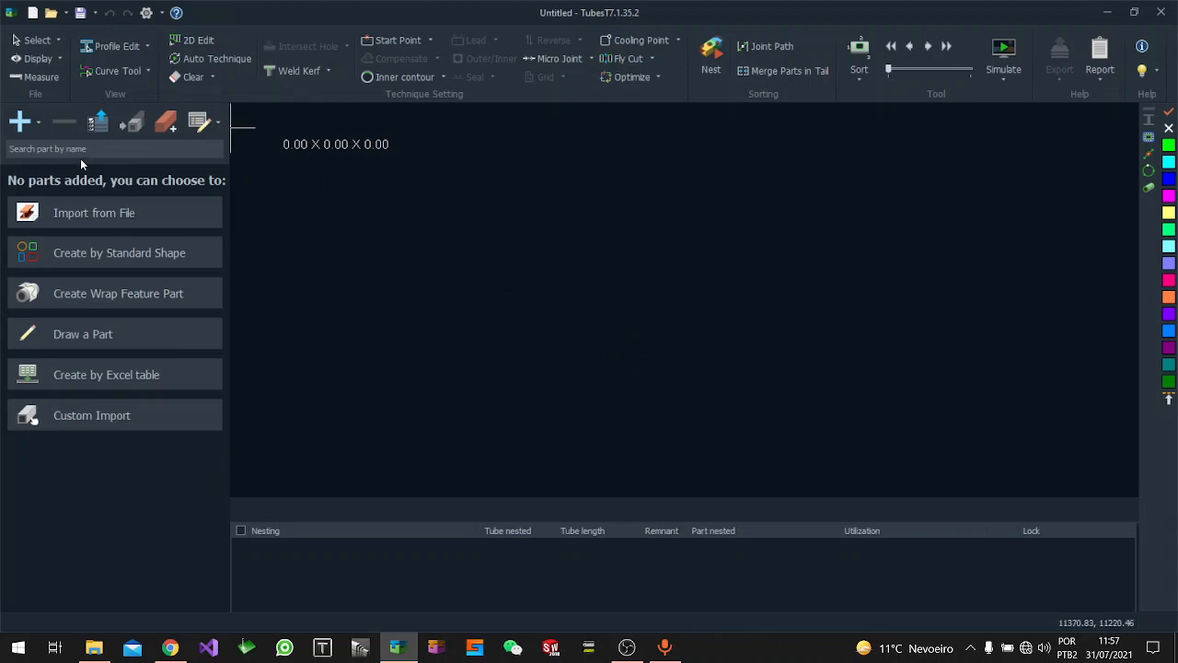
Import the part file 20x20 montagem.IGS from the DESENHOS TUBO iges folder with automatic extrusion and outer contour selection
{"action": "left_click", "coordinate": [88, 217]}
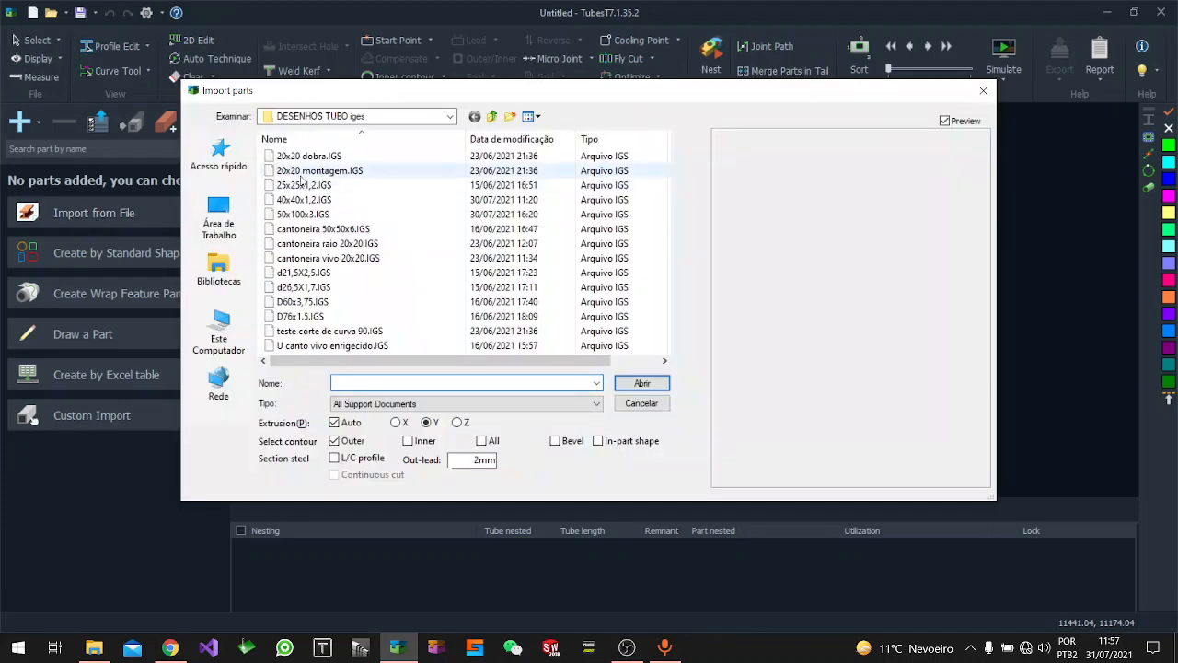
{"action": "left_click", "coordinate": [311, 171]}
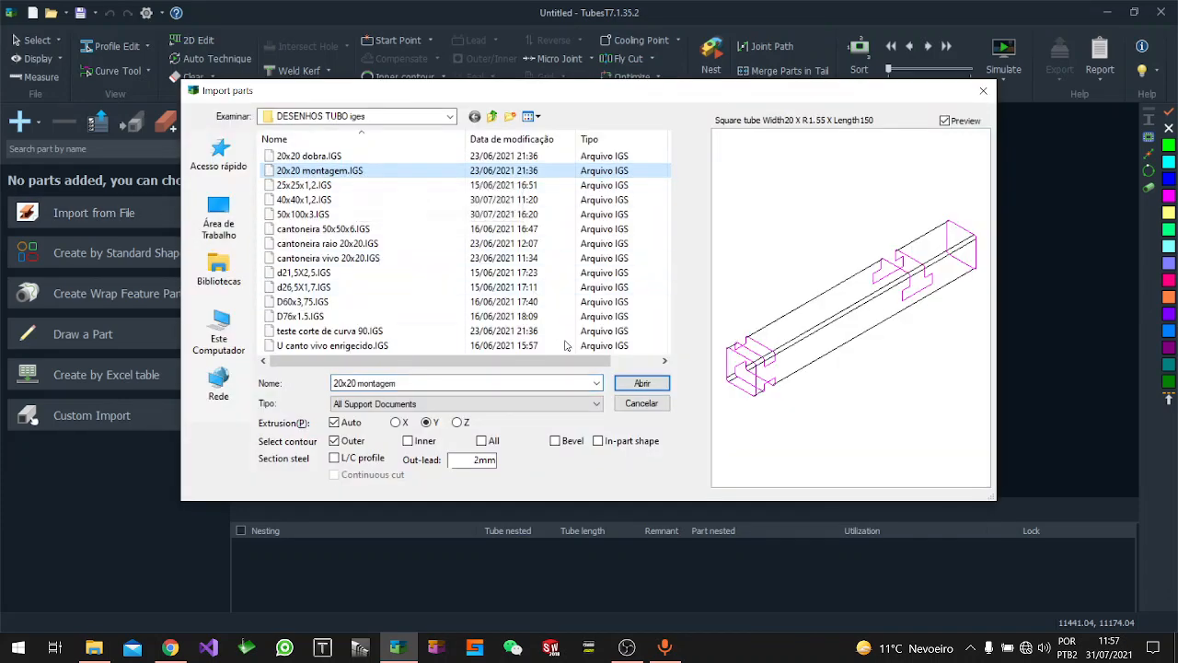
{"action": "left_click", "coordinate": [642, 383]}
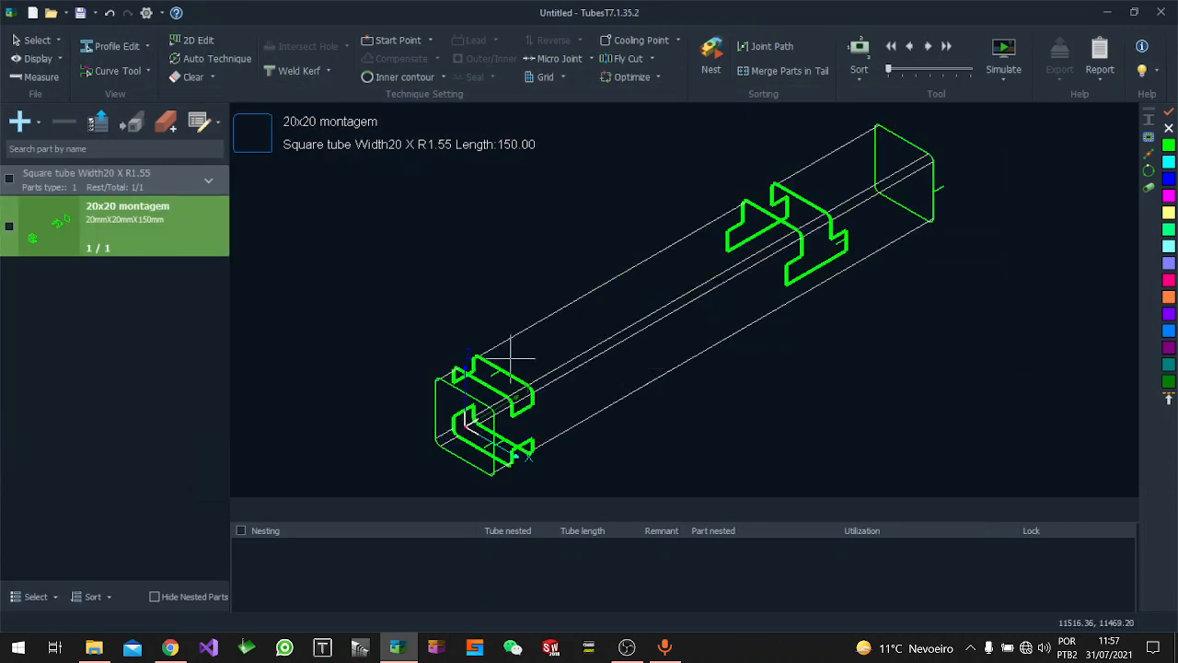
Turn on Render Effect to show the imported square tube as a shaded solid
{"action": "scroll", "coordinate": [515, 359], "scroll_direction": "up", "scroll_amount": 5}
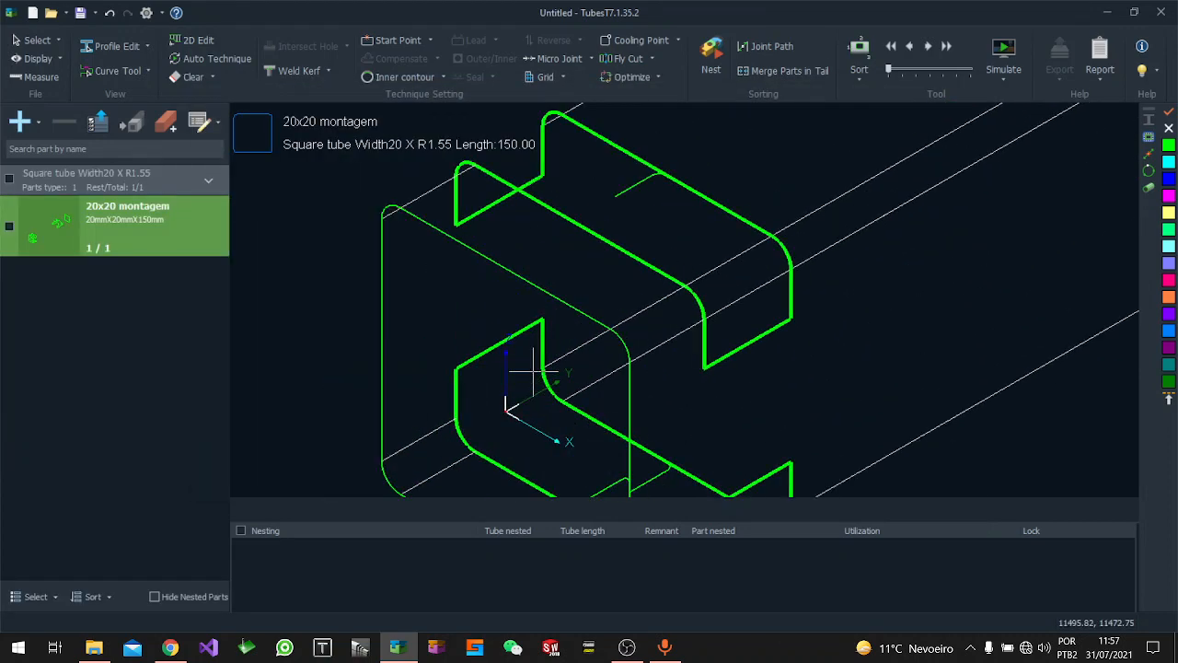
{"action": "left_click", "coordinate": [35, 61]}
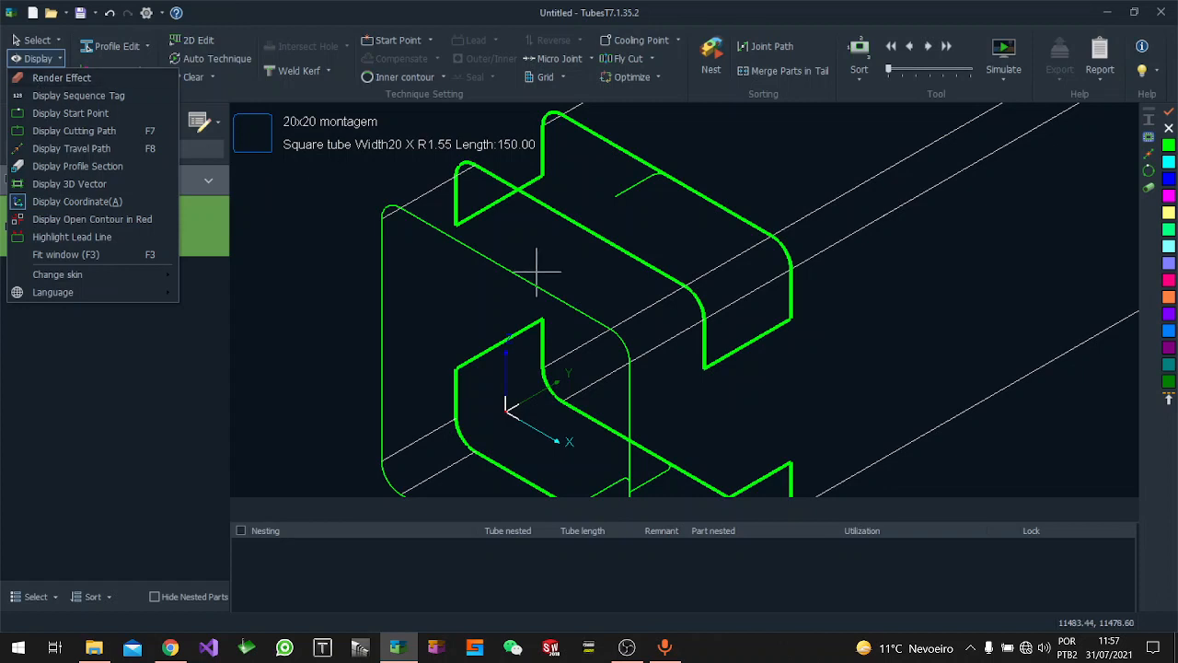
{"action": "scroll", "coordinate": [479, 263], "scroll_direction": "down", "scroll_amount": 5}
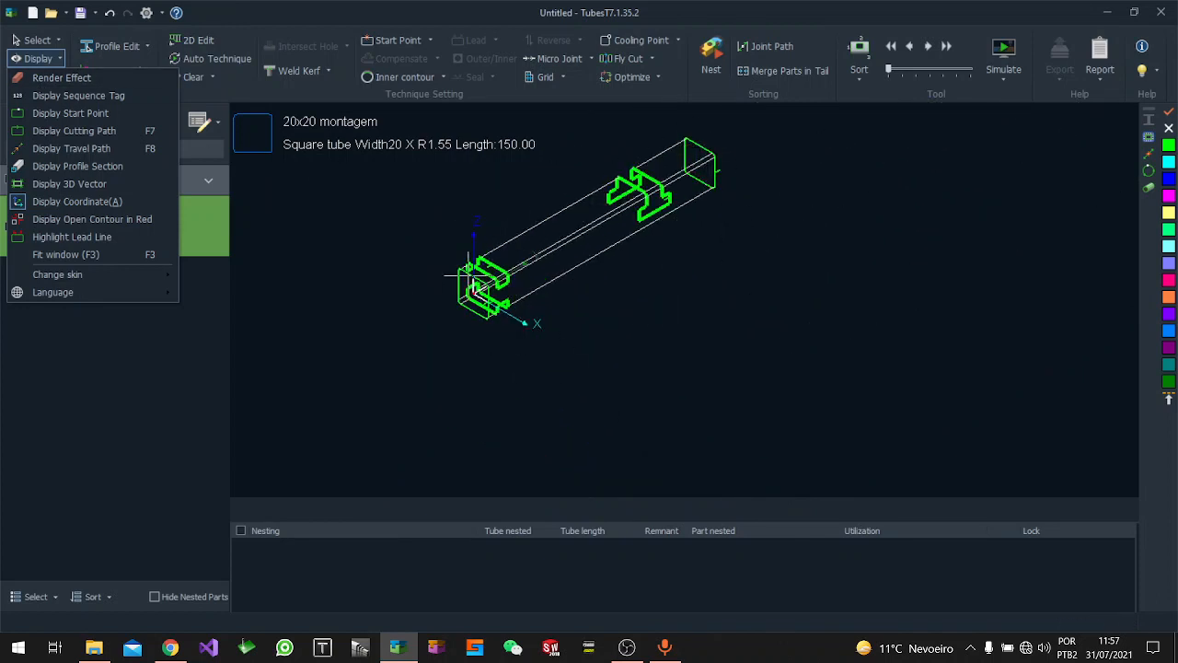
{"action": "left_click", "coordinate": [107, 81]}
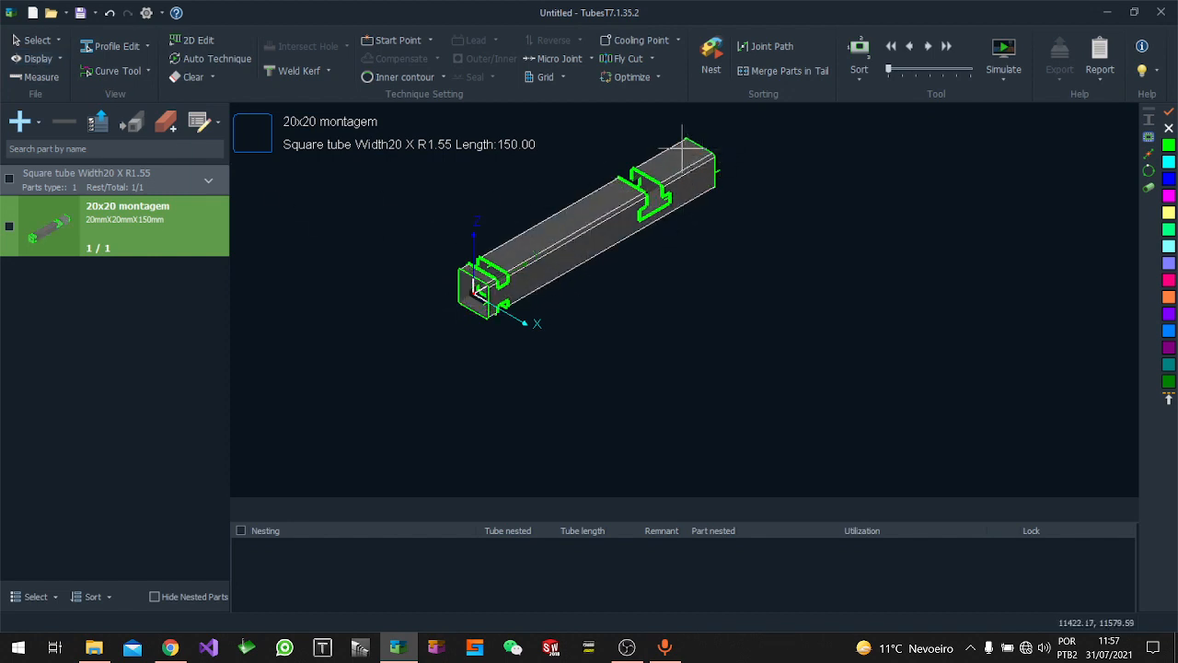
Compare the wireframe and shaded views of the tube by switching Render Effect off and back on
{"action": "left_click", "coordinate": [39, 59]}
{"action": "left_click", "coordinate": [48, 78]}
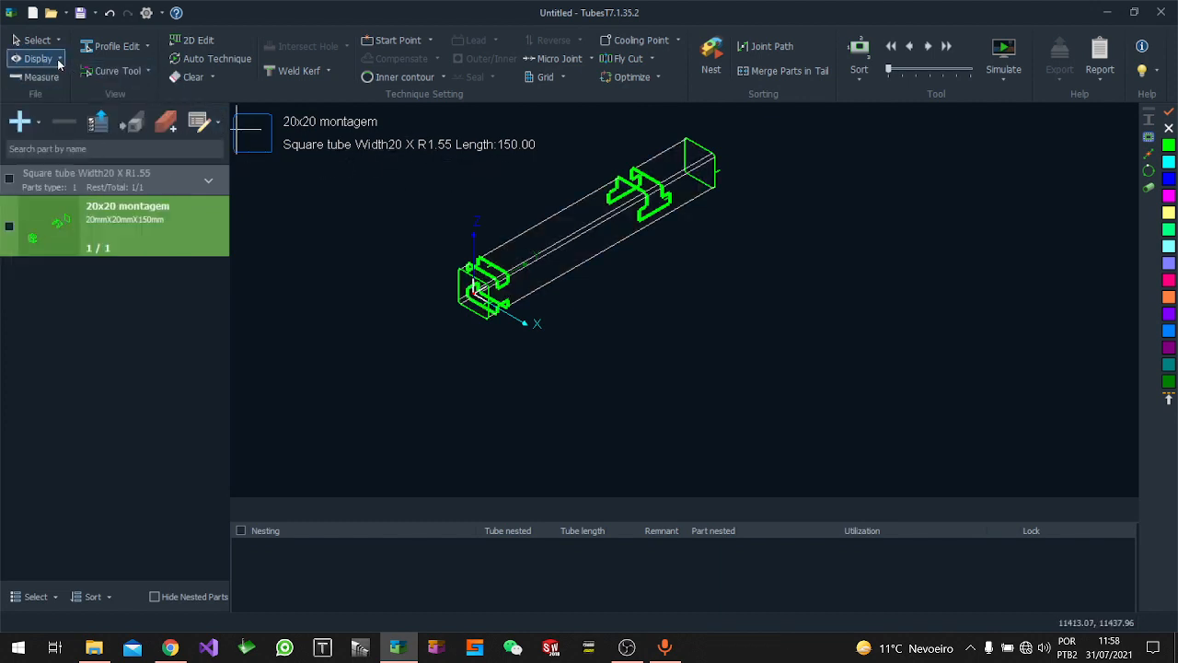
{"action": "left_click", "coordinate": [59, 59]}
{"action": "left_click", "coordinate": [41, 78]}
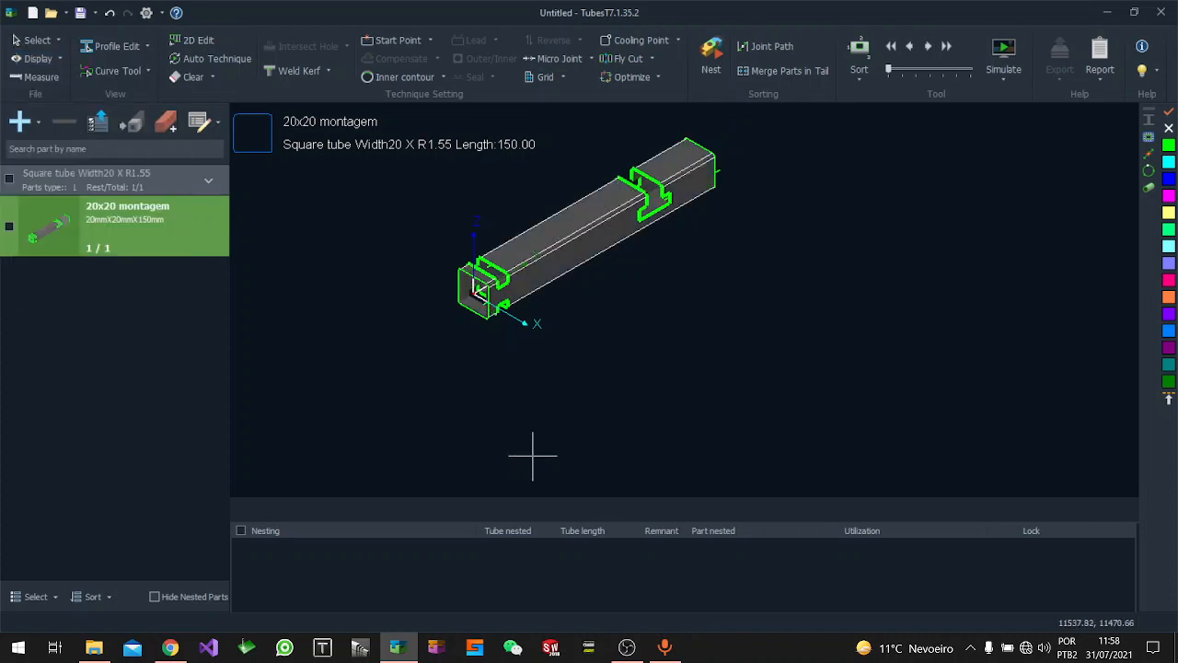
Show the sequence tags on the tube's cutting contours and check the numbering along the part
{"action": "scroll", "coordinate": [557, 369], "scroll_direction": "down", "scroll_amount": 2}
{"action": "scroll", "coordinate": [557, 368], "scroll_direction": "up", "scroll_amount": 3}
{"action": "left_click", "coordinate": [44, 59]}
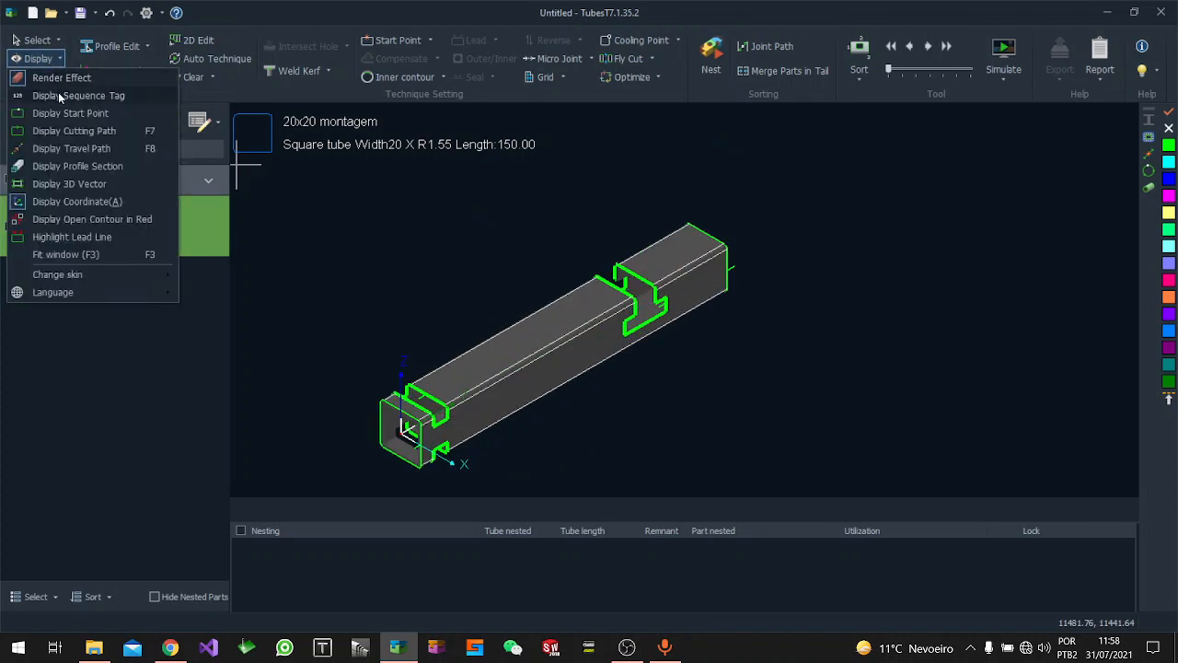
{"action": "scroll", "coordinate": [515, 322], "scroll_direction": "down", "scroll_amount": 1}
{"action": "scroll", "coordinate": [442, 387], "scroll_direction": "up", "scroll_amount": 3}
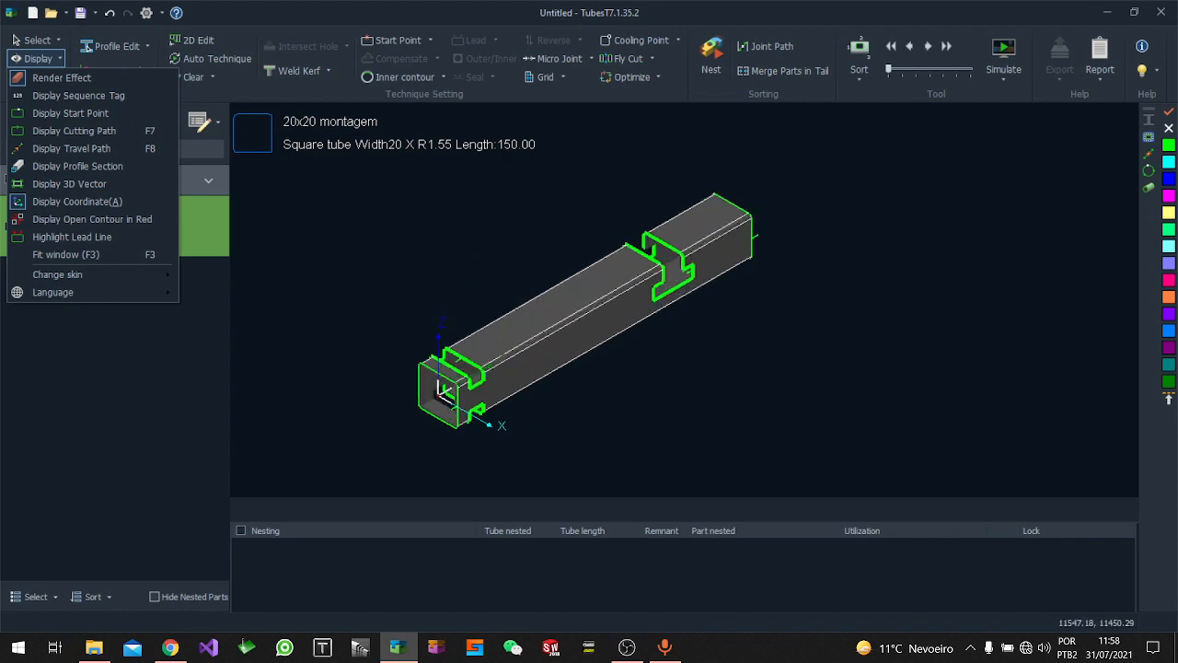
{"action": "scroll", "coordinate": [465, 358], "scroll_direction": "up", "scroll_amount": 3}
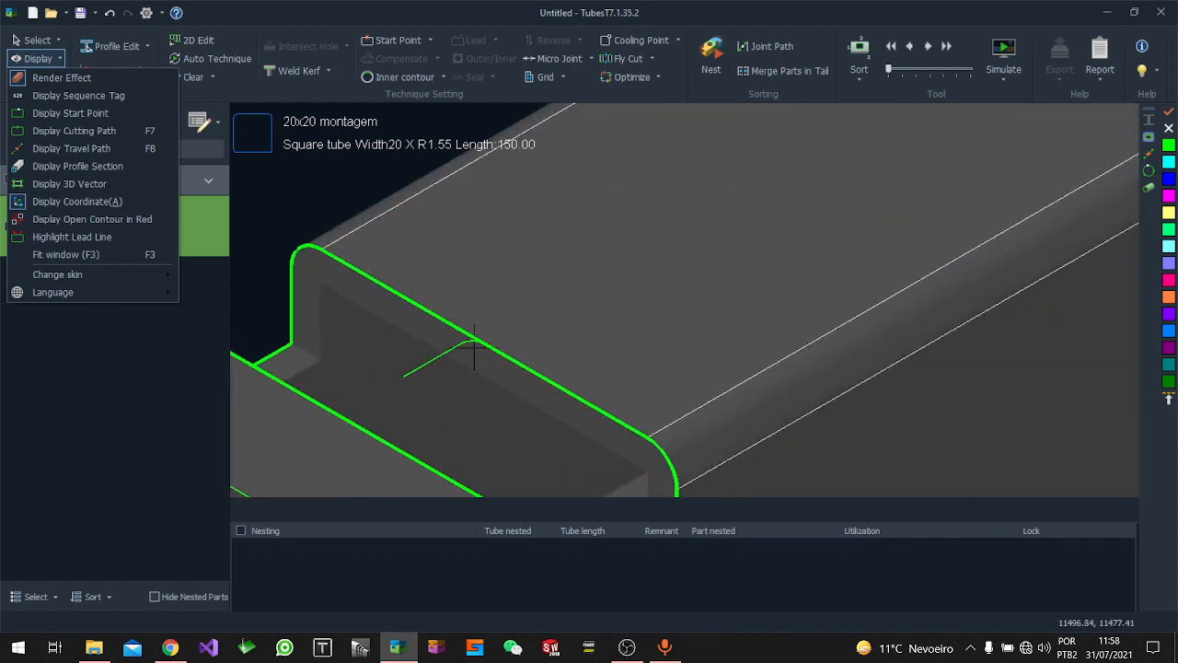
{"action": "scroll", "coordinate": [471, 340], "scroll_direction": "down", "scroll_amount": 1}
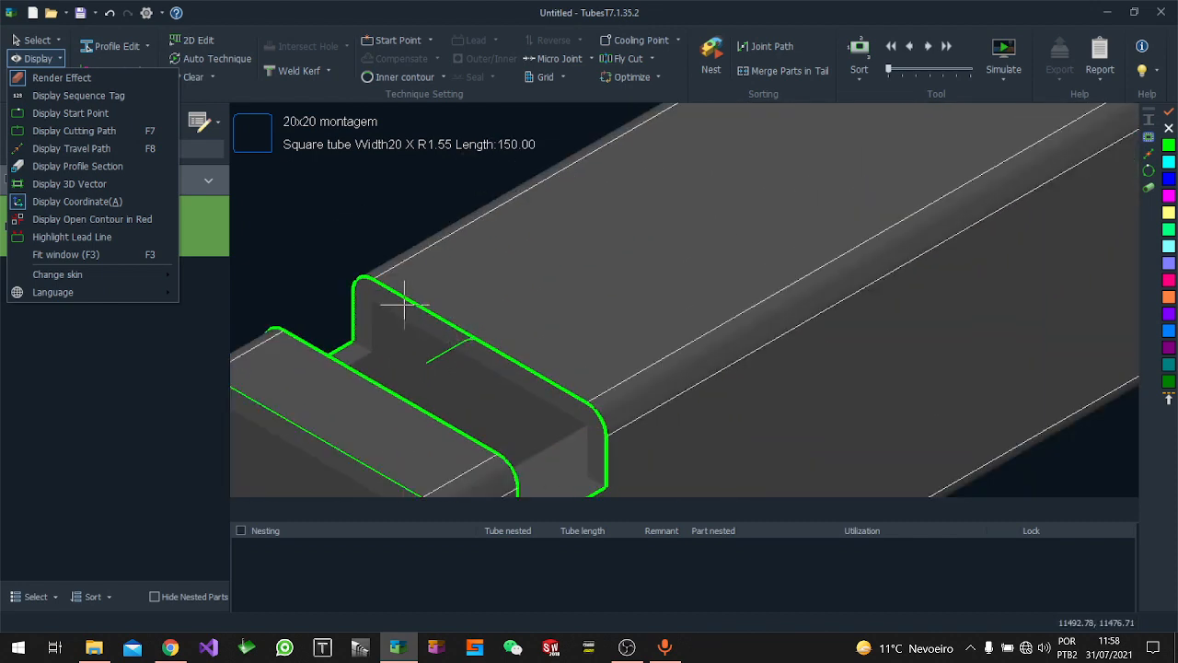
{"action": "left_click", "coordinate": [87, 96]}
{"action": "middle_click_drag", "start_coordinate": [364, 230], "coordinate": [375, 230]}
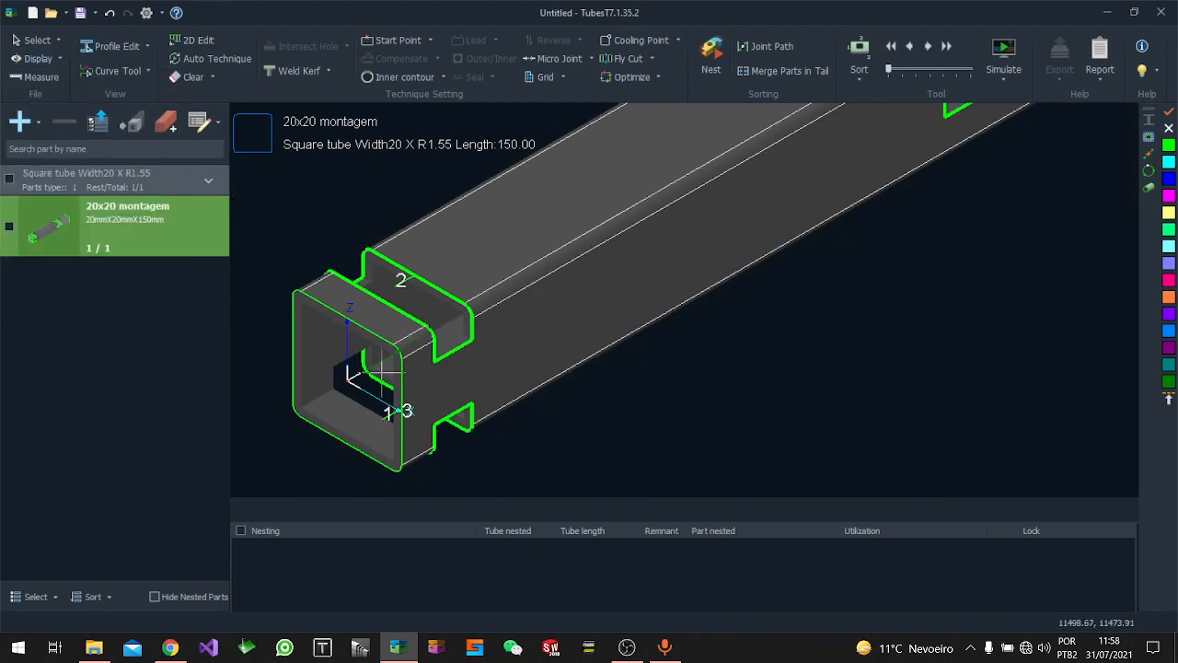
{"action": "scroll", "coordinate": [440, 401], "scroll_direction": "up", "scroll_amount": 3}
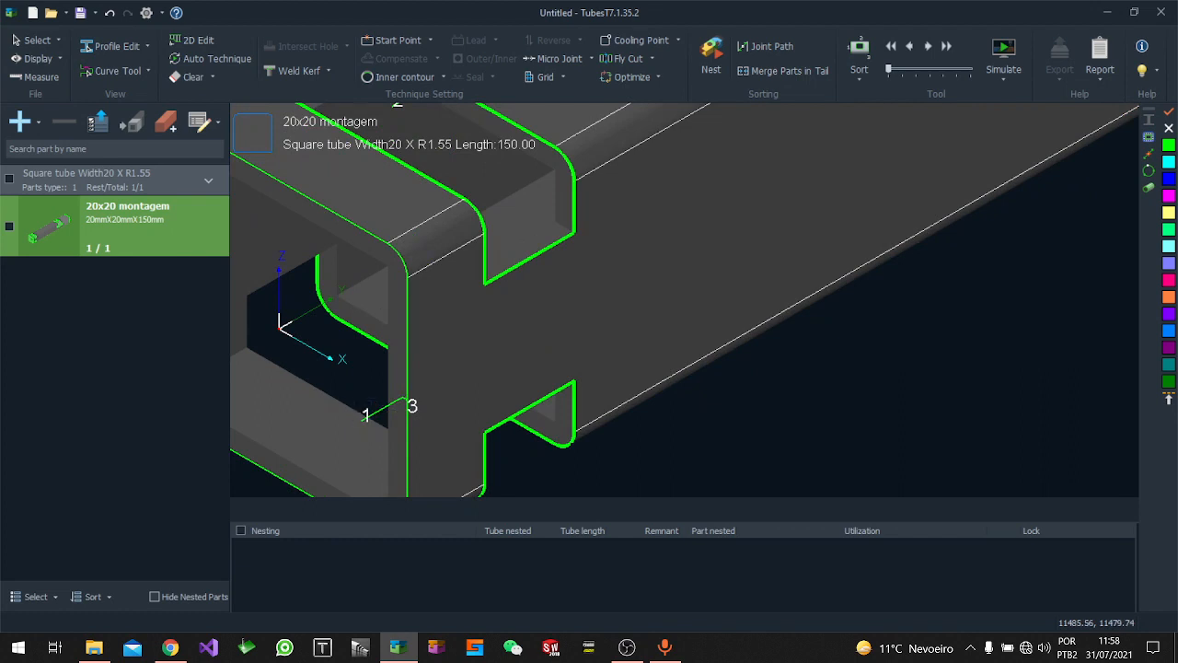
{"action": "scroll", "coordinate": [429, 427], "scroll_direction": "down", "scroll_amount": 3}
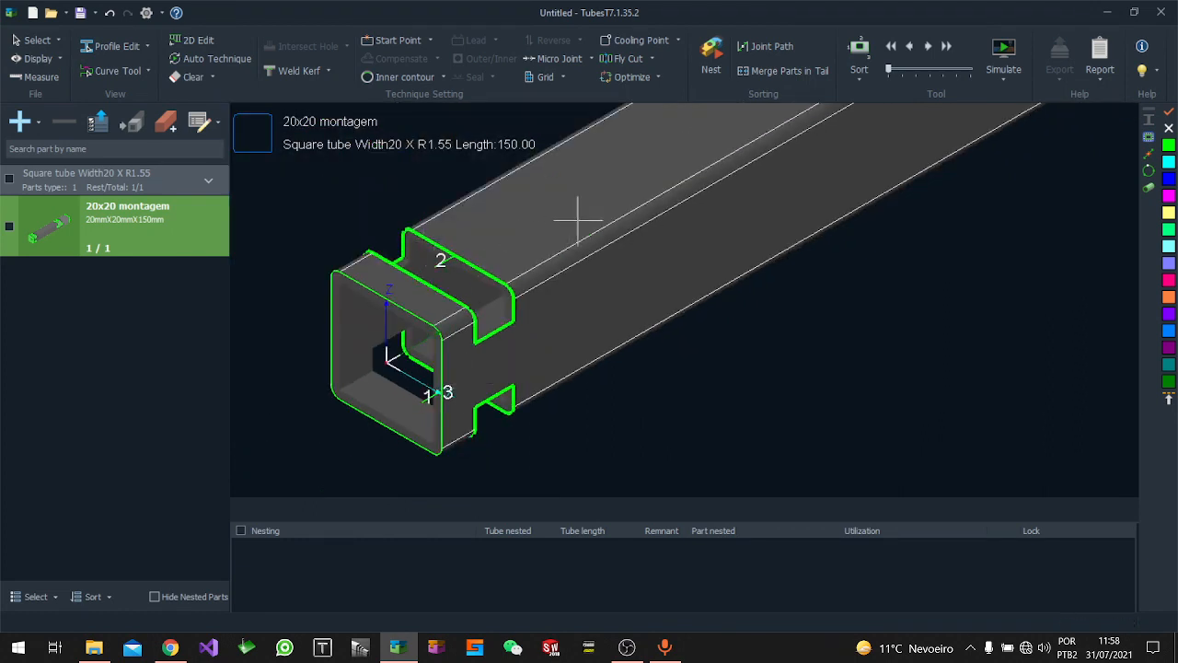
{"action": "scroll", "coordinate": [505, 276], "scroll_direction": "up", "scroll_amount": 5}
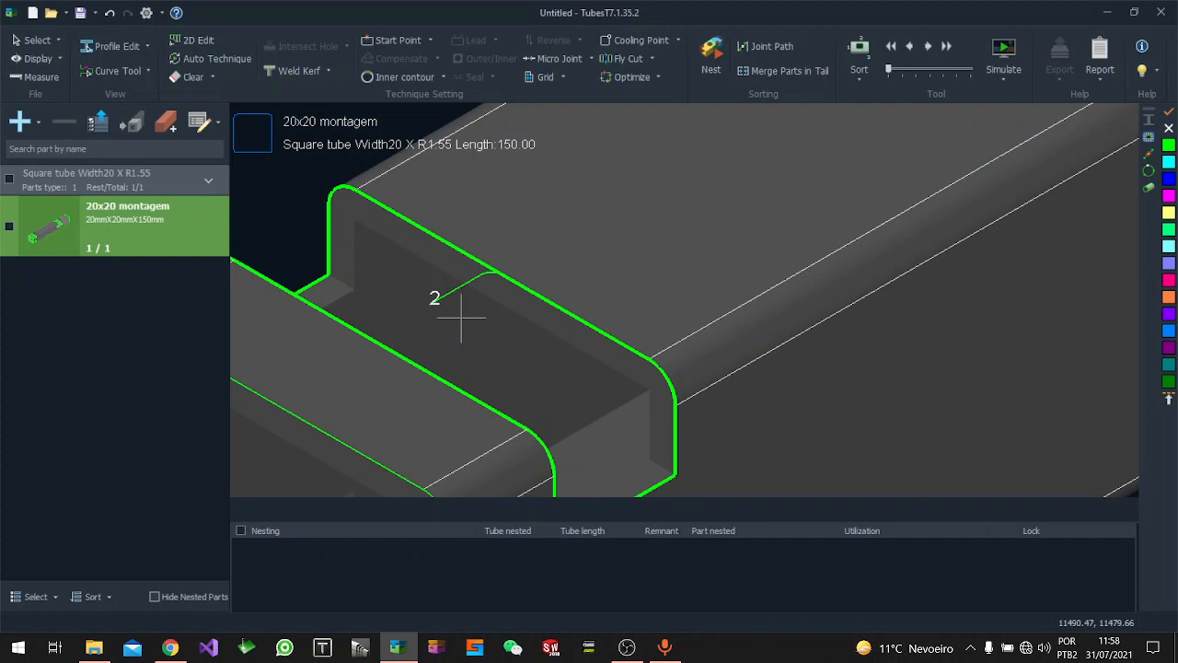
{"action": "scroll", "coordinate": [450, 326], "scroll_direction": "down", "scroll_amount": 5}
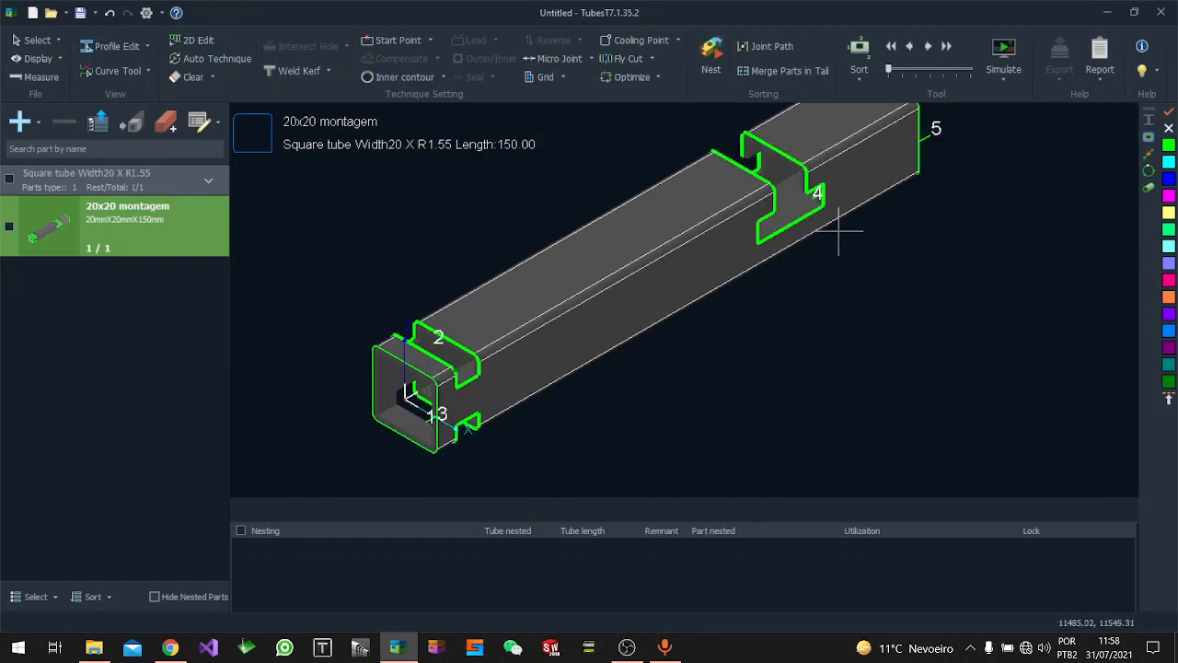
Show the start points of the tube's contours and inspect them at the notches and the tube end
{"action": "left_click", "coordinate": [46, 61]}
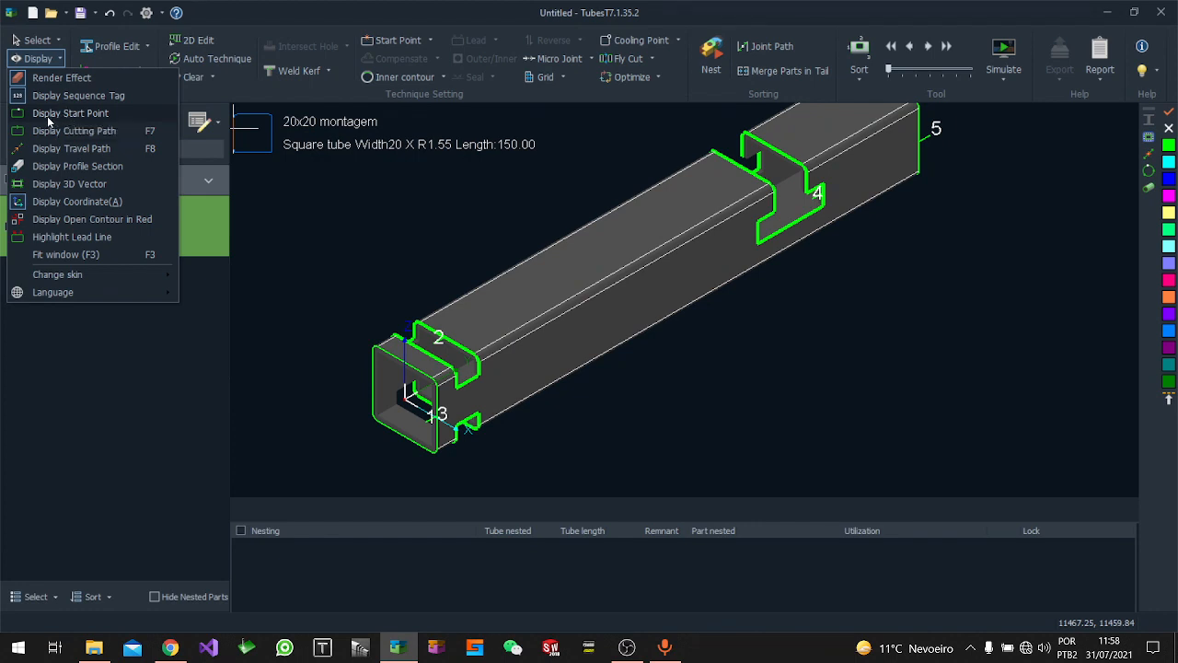
{"action": "left_click", "coordinate": [103, 114]}
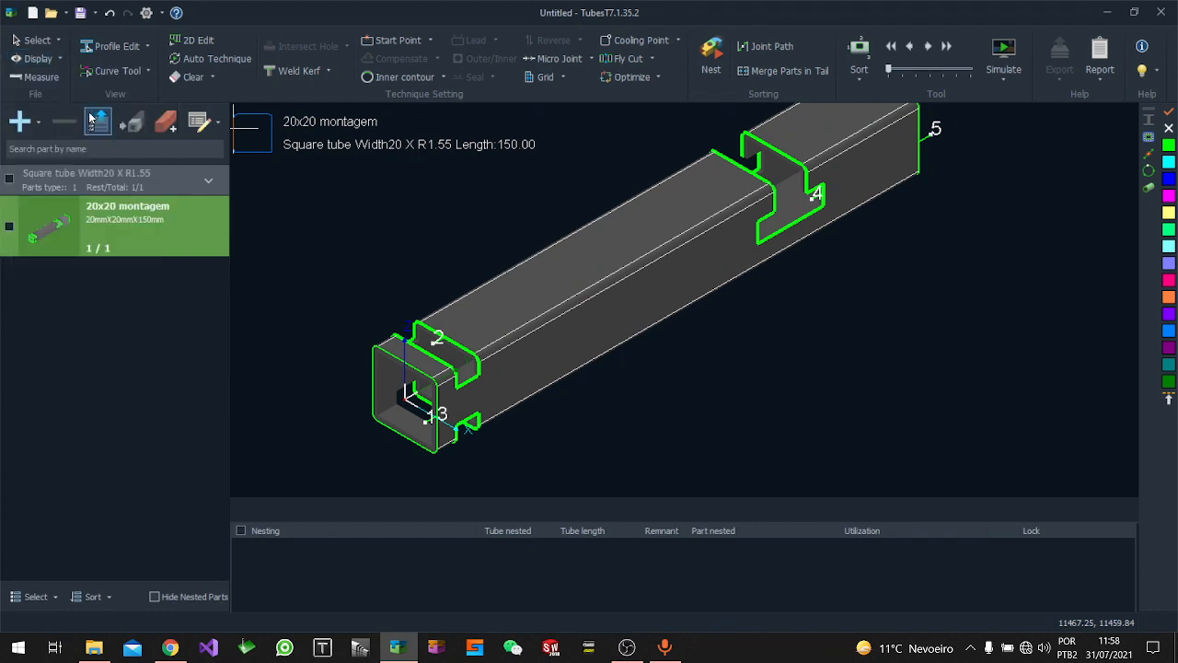
{"action": "scroll", "coordinate": [419, 359], "scroll_direction": "up", "scroll_amount": 5}
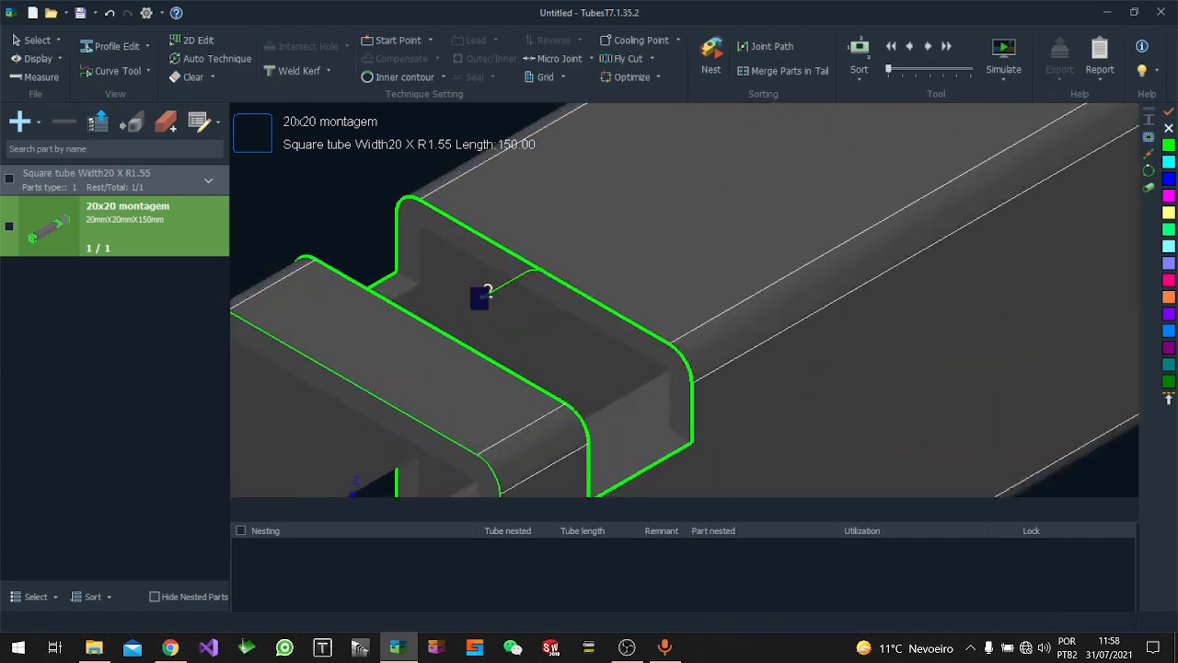
{"action": "scroll", "coordinate": [487, 294], "scroll_direction": "down", "scroll_amount": 4}
{"action": "scroll", "coordinate": [478, 408], "scroll_direction": "up", "scroll_amount": 5}
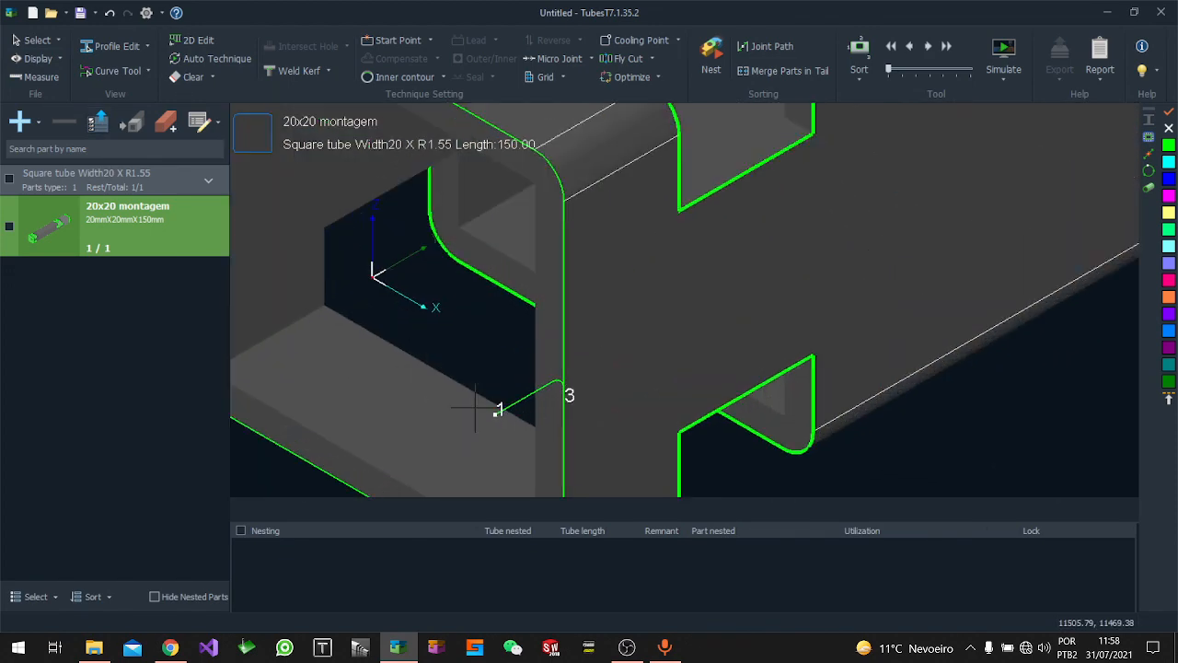
{"action": "scroll", "coordinate": [497, 414], "scroll_direction": "down", "scroll_amount": 4}
{"action": "scroll", "coordinate": [497, 414], "scroll_direction": "down", "scroll_amount": 3}
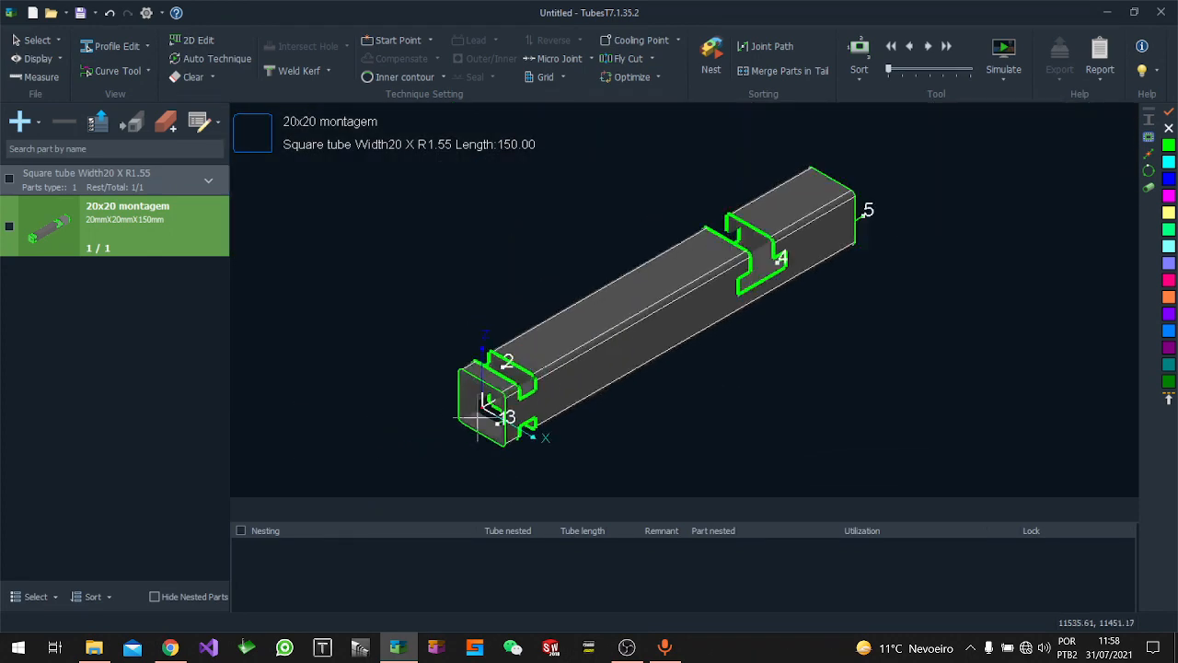
{"action": "scroll", "coordinate": [778, 263], "scroll_direction": "up", "scroll_amount": 5}
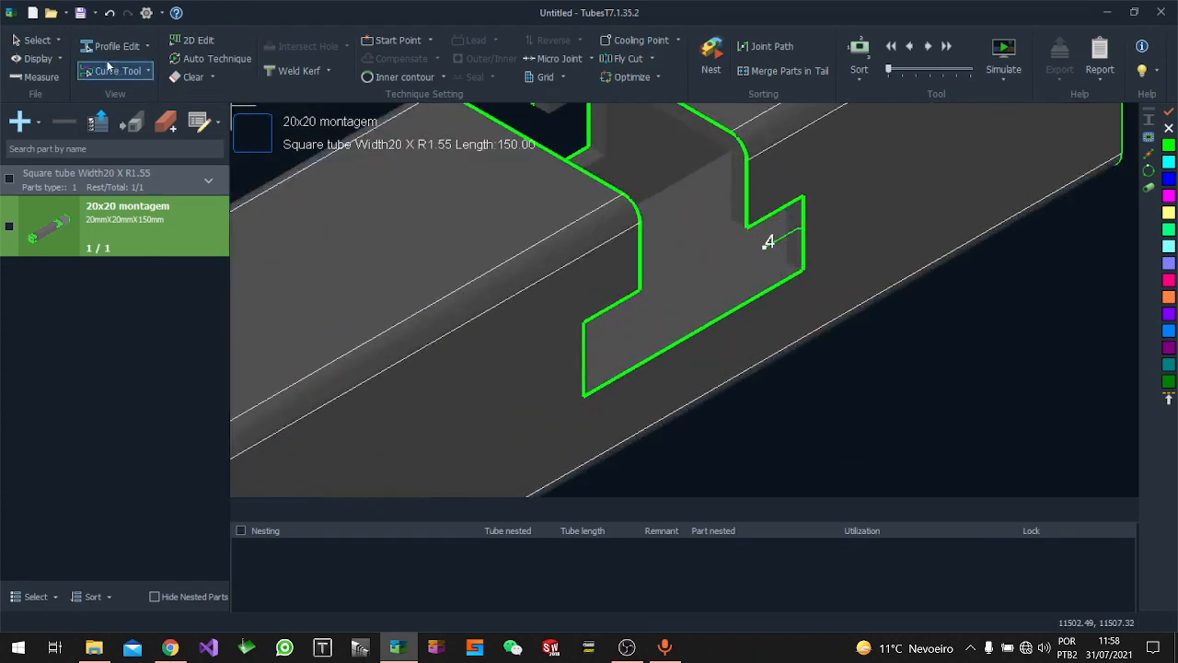
Show the cutting path direction on the tube's contours and inspect it at the notch tagged 2
{"action": "left_click", "coordinate": [48, 60]}
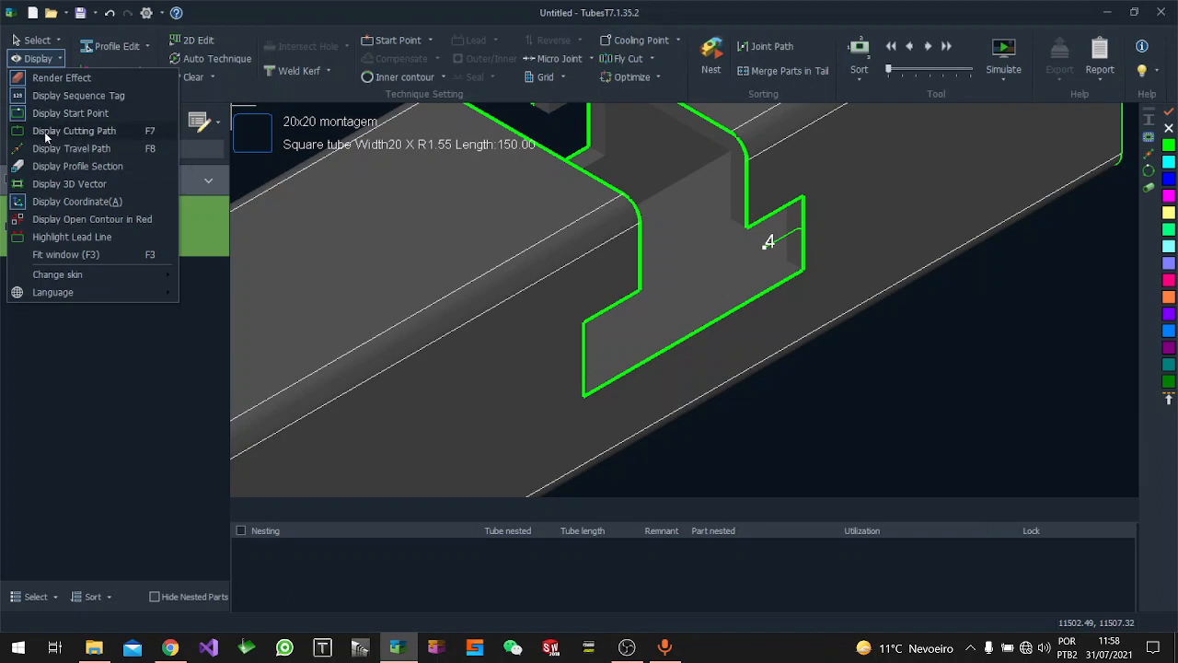
{"action": "left_click", "coordinate": [46, 60]}
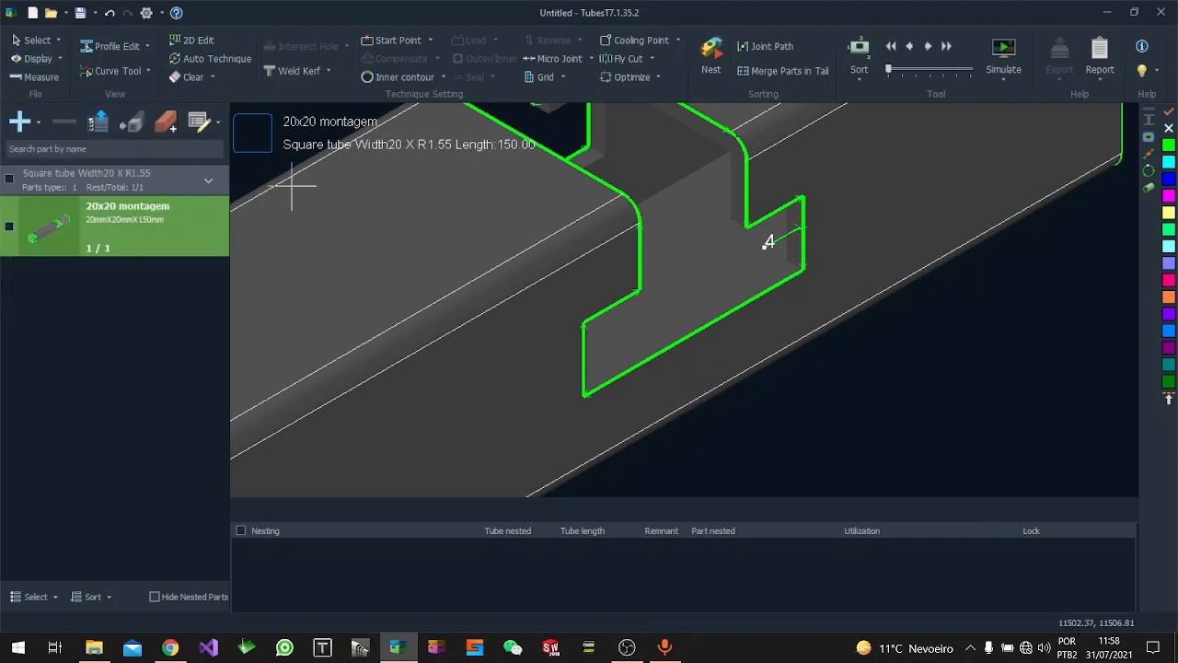
{"action": "scroll", "coordinate": [621, 214], "scroll_direction": "down", "scroll_amount": 5}
{"action": "scroll", "coordinate": [381, 329], "scroll_direction": "up", "scroll_amount": 5}
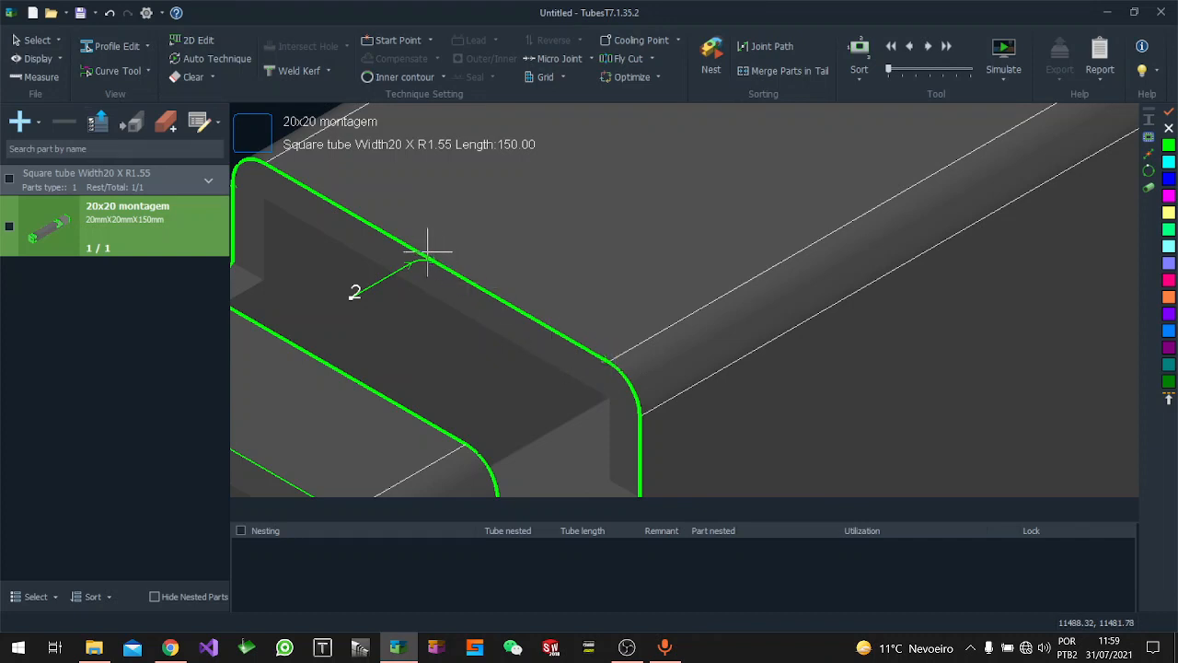
Show the travel path between the tube's contours and follow it from the near end along the part
{"action": "left_click", "coordinate": [52, 59]}
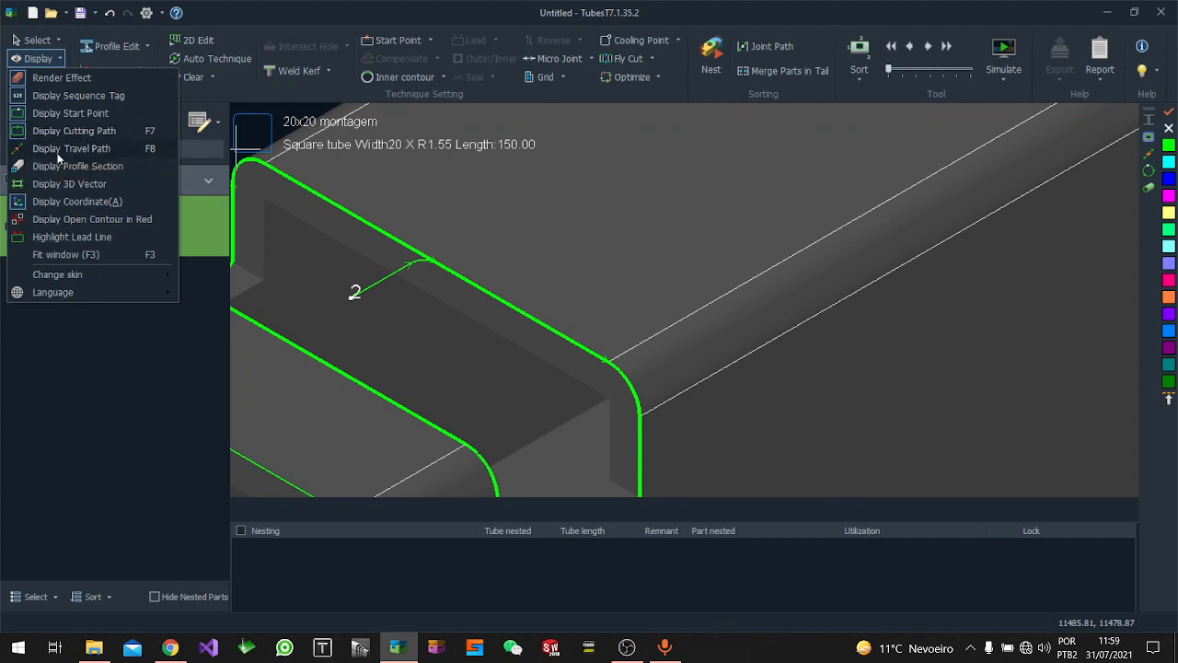
{"action": "left_click", "coordinate": [92, 154]}
{"action": "scroll", "coordinate": [405, 379], "scroll_direction": "down", "scroll_amount": 3}
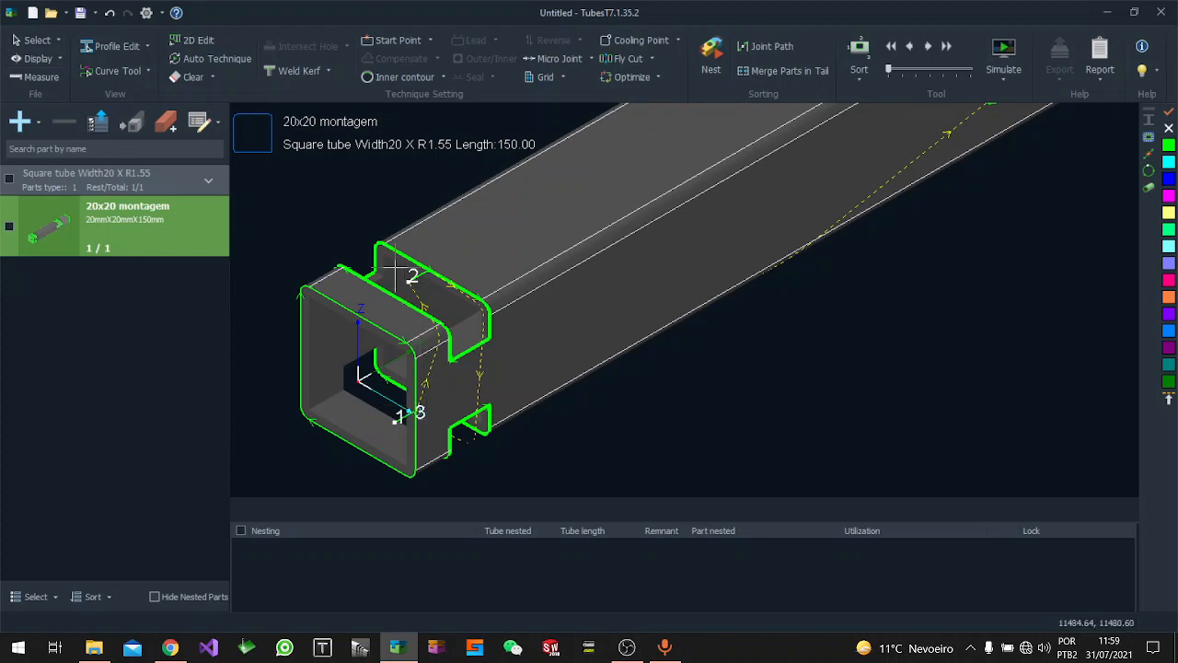
{"action": "mouse_move", "coordinate": [419, 405]}
{"action": "middle_mouse_down"}
{"action": "mouse_move", "coordinate": [410, 379]}
{"action": "mouse_move", "coordinate": [421, 396]}
{"action": "middle_mouse_up"}
{"action": "scroll", "coordinate": [419, 391], "scroll_direction": "down", "scroll_amount": 2}
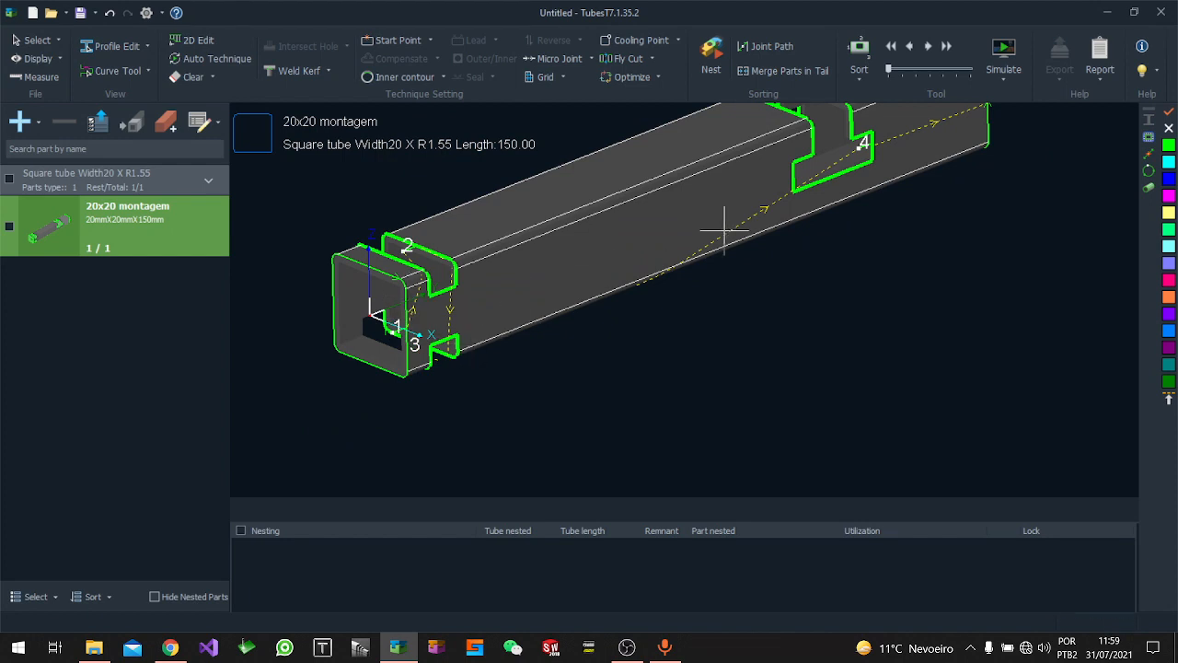
{"action": "scroll", "coordinate": [589, 331], "scroll_direction": "down", "scroll_amount": 3}
{"action": "scroll", "coordinate": [526, 281], "scroll_direction": "up", "scroll_amount": 4}
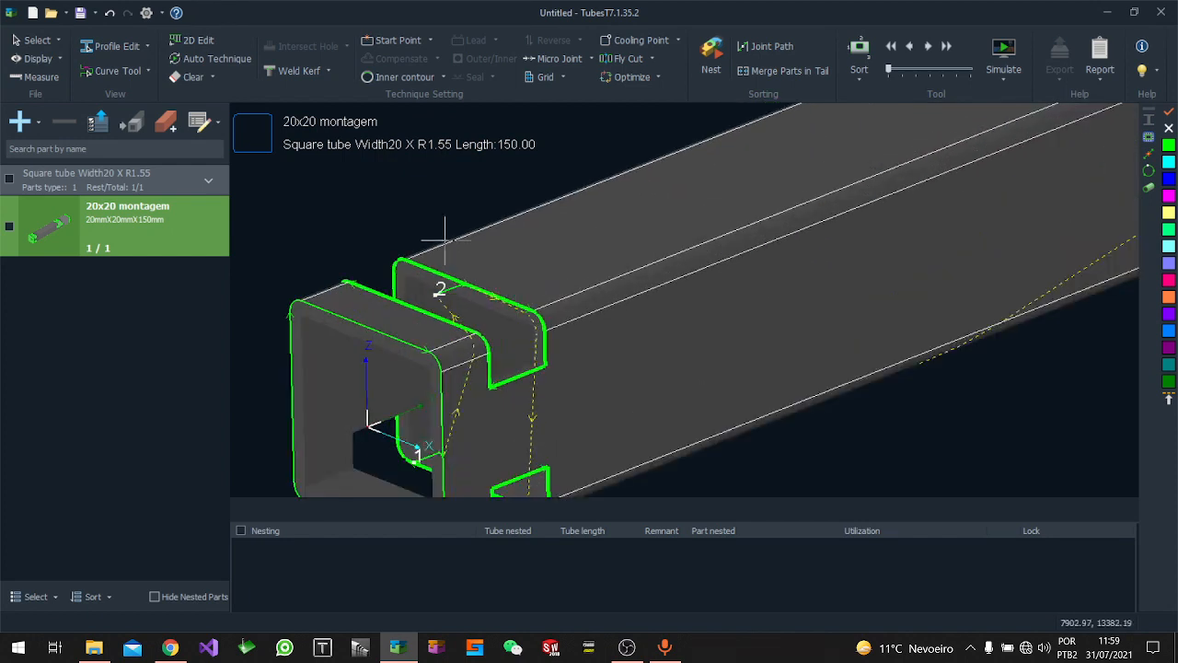
Show the profile section of the square tube, inspect it at the near end, and hide it again
{"action": "left_click", "coordinate": [56, 61]}
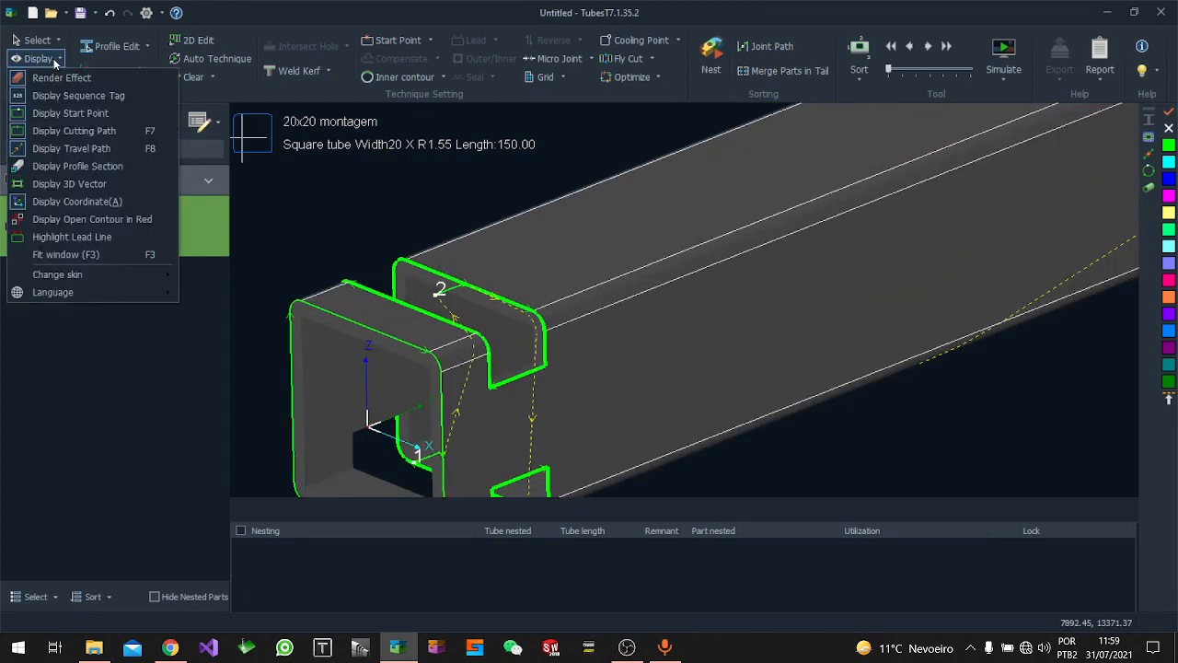
{"action": "left_click", "coordinate": [47, 168]}
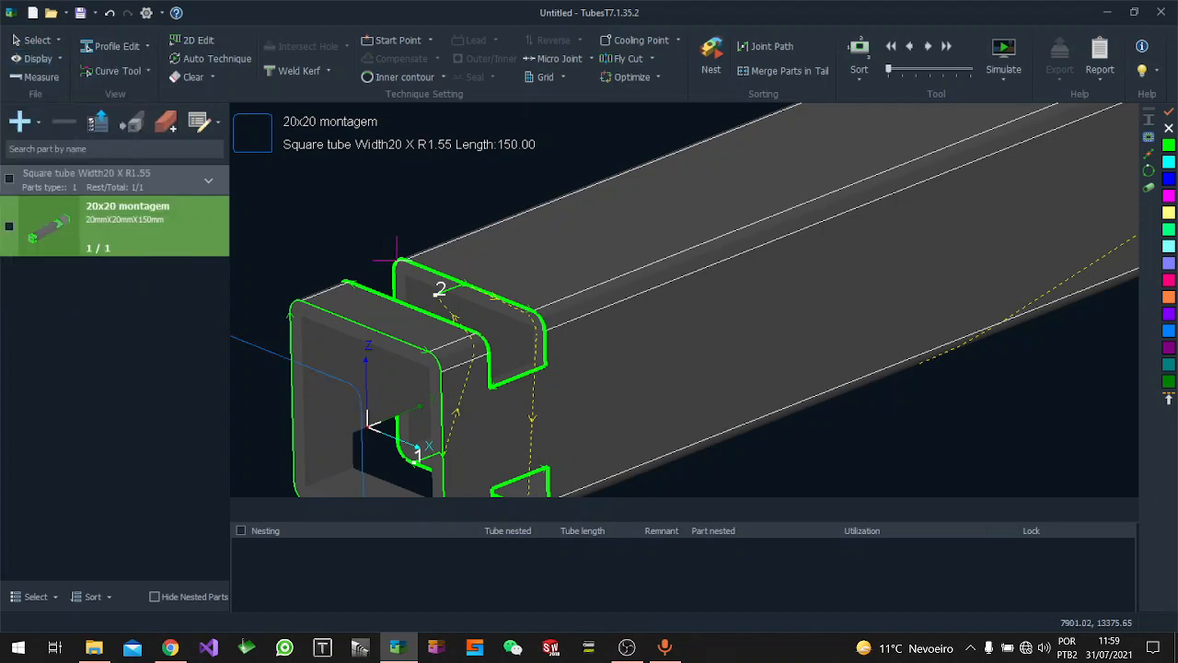
{"action": "scroll", "coordinate": [368, 313], "scroll_direction": "down", "scroll_amount": 3}
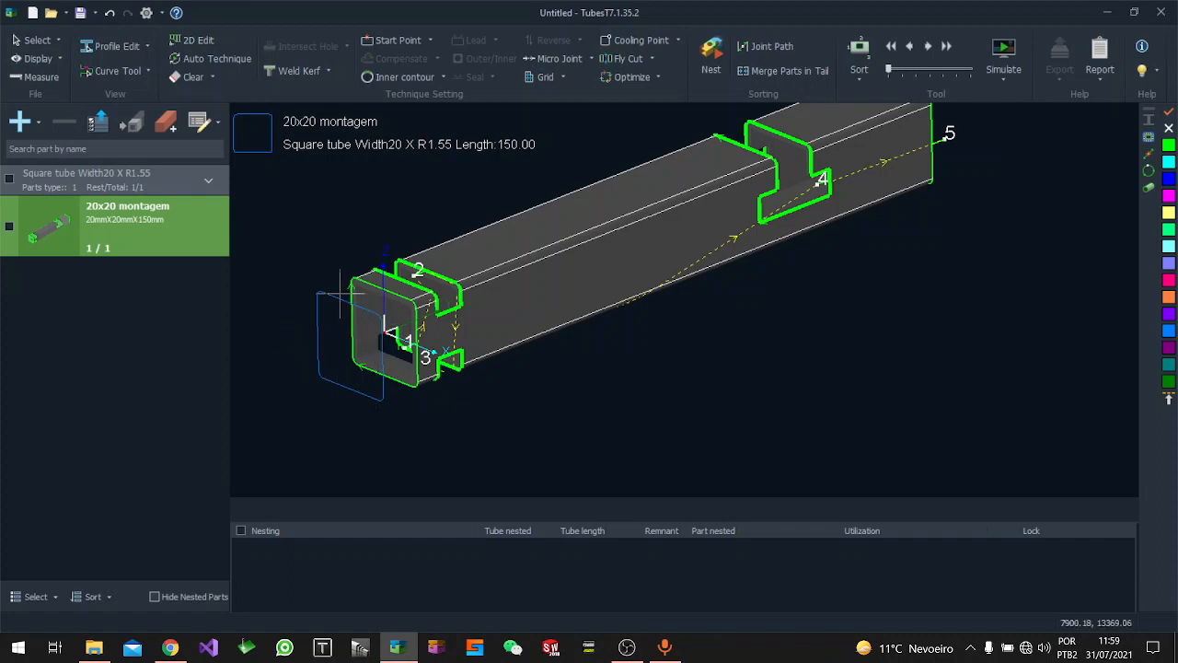
{"action": "left_click", "coordinate": [53, 63]}
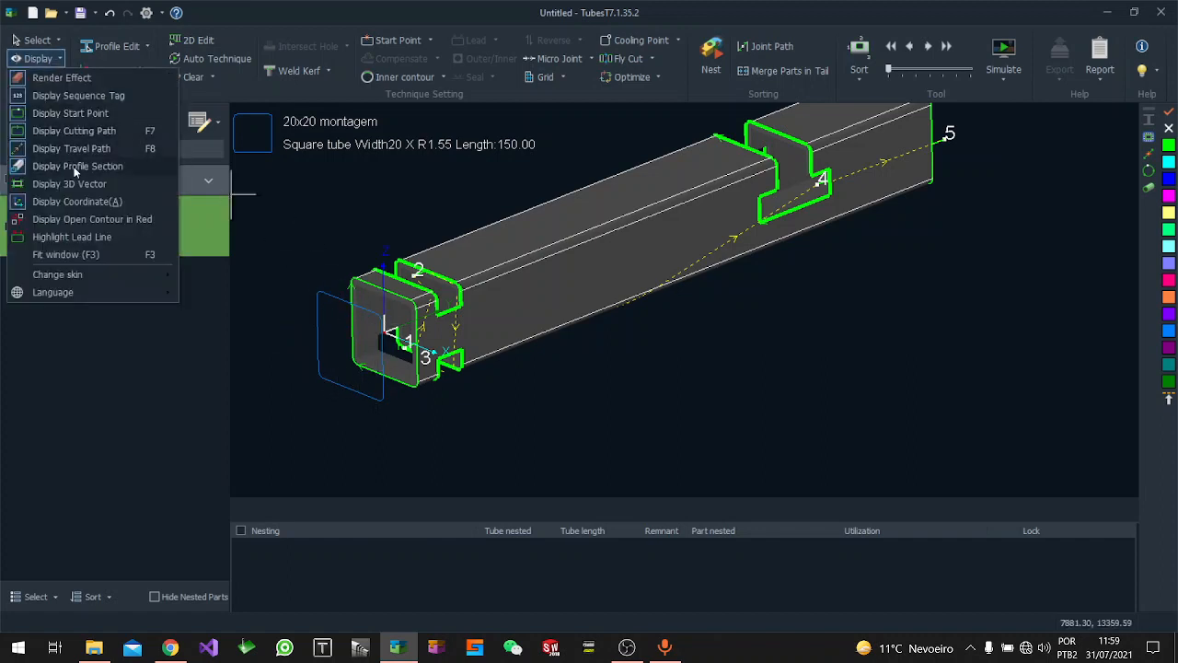
{"action": "left_click", "coordinate": [75, 168]}
Show the 3D vectors on the tube's cutting contours, check them, and hide them again
{"action": "left_click", "coordinate": [41, 63]}
{"action": "left_click", "coordinate": [101, 185]}
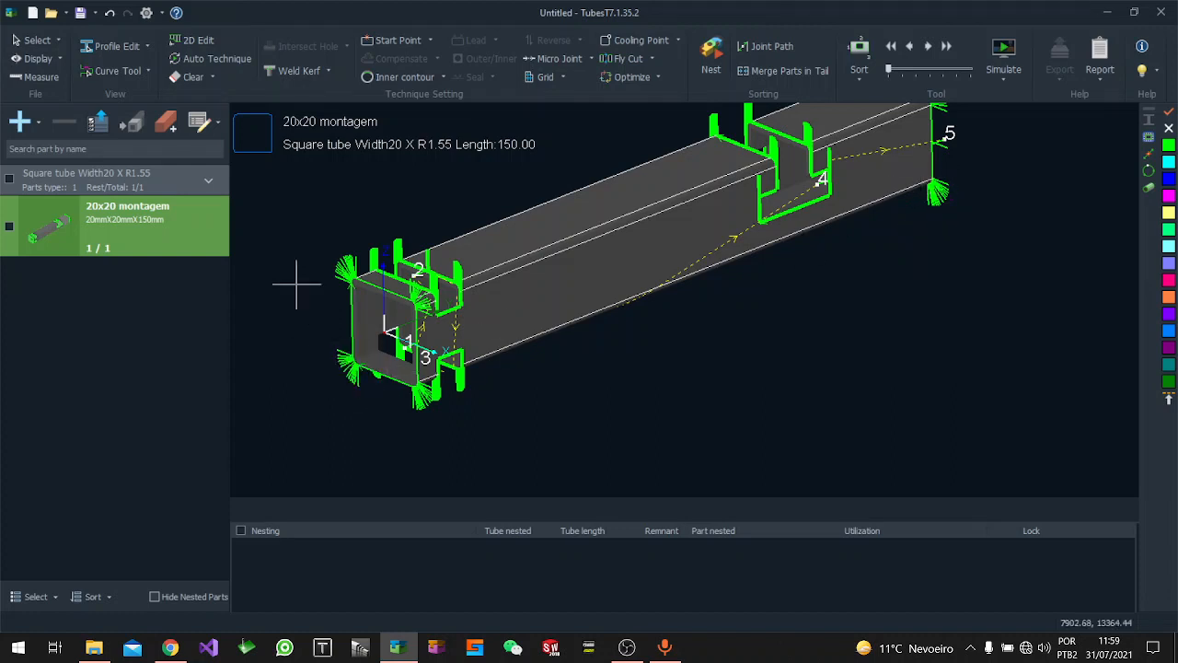
{"action": "left_click", "coordinate": [54, 61]}
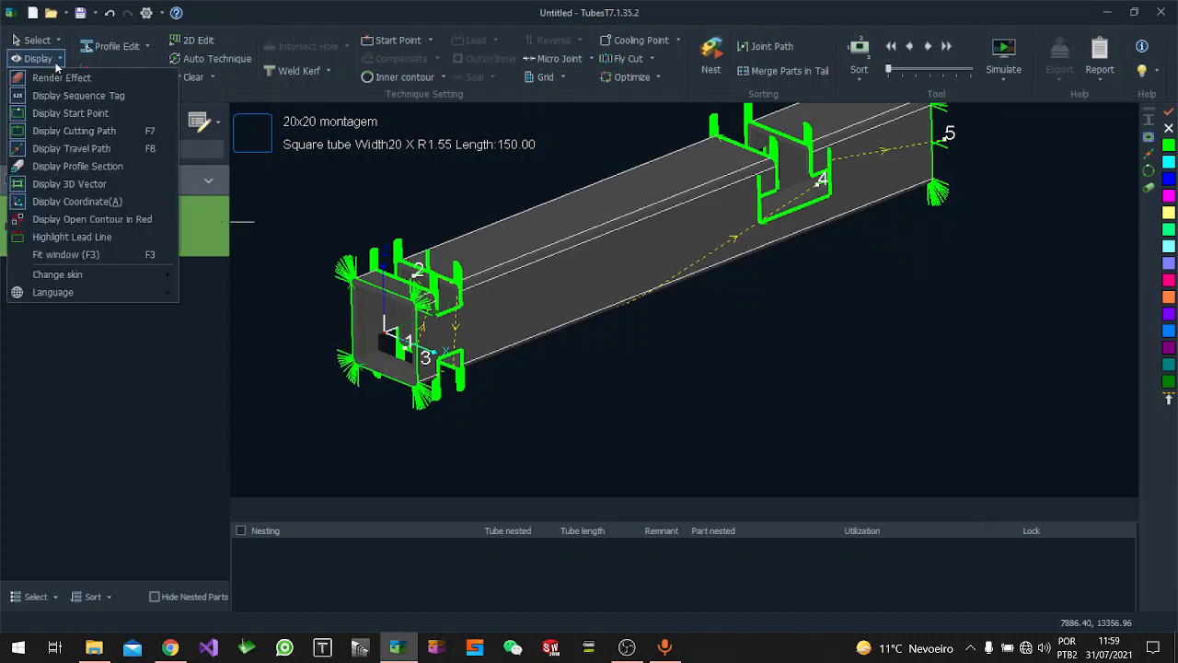
{"action": "left_click", "coordinate": [91, 184]}
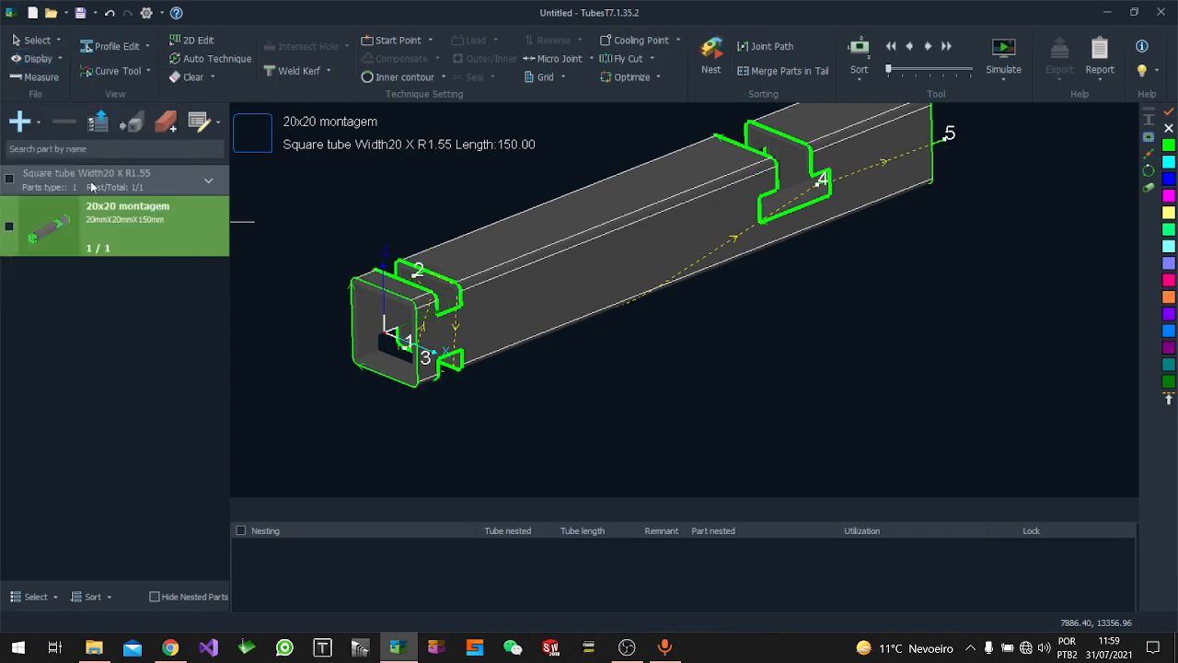
Examine the displayed coordinate axes at the tube's near end, keeping the coordinate display option on
{"action": "left_click", "coordinate": [41, 61]}
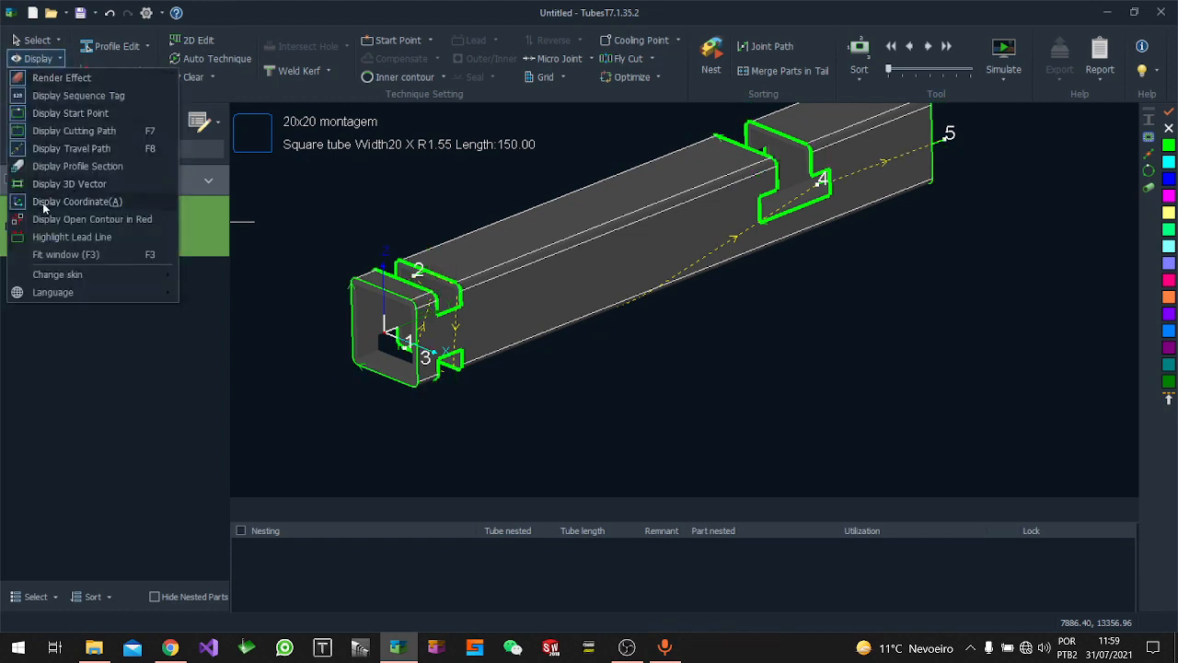
{"action": "left_click", "coordinate": [351, 346]}
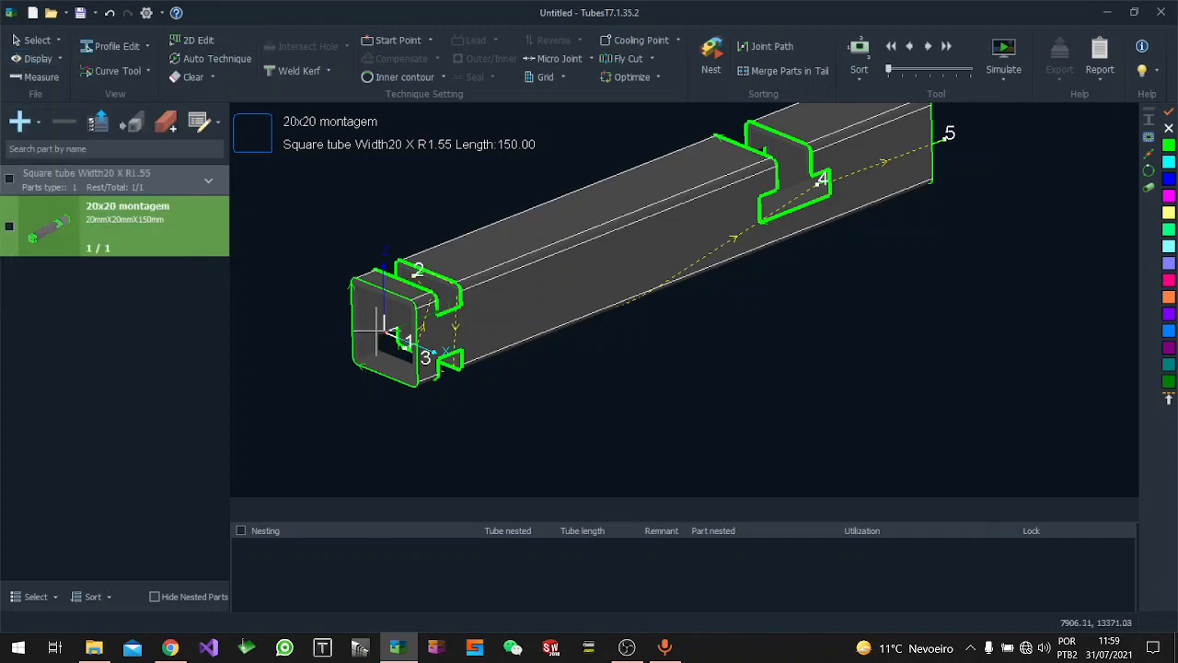
{"action": "scroll", "coordinate": [387, 319], "scroll_direction": "up", "scroll_amount": 5}
{"action": "left_click_drag", "start_coordinate": [385, 237], "coordinate": [493, 389]}
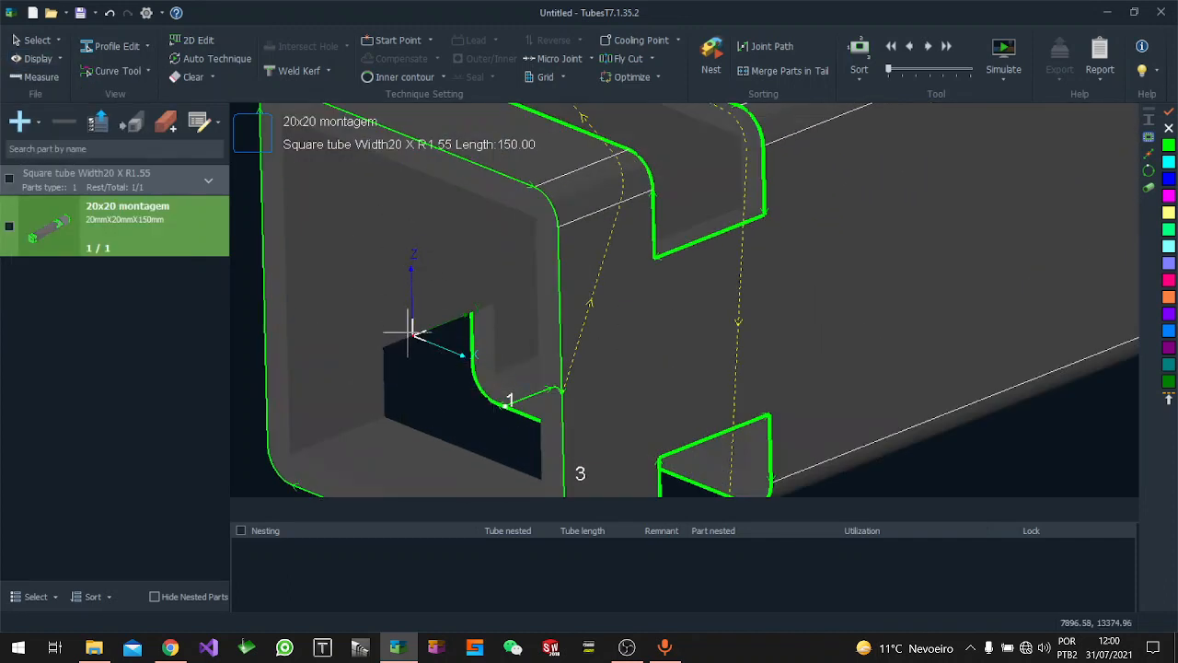
Turn on the display of open contours in red and check the contours from the near end to the far end
{"action": "left_click", "coordinate": [55, 59]}
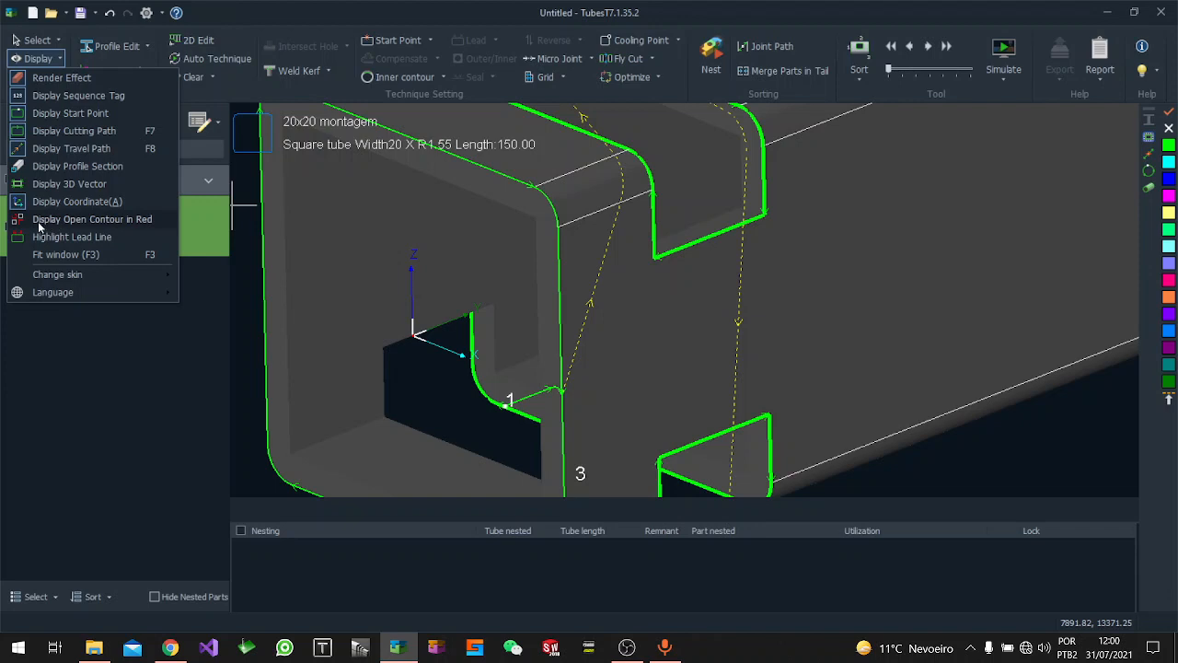
{"action": "left_click", "coordinate": [143, 222]}
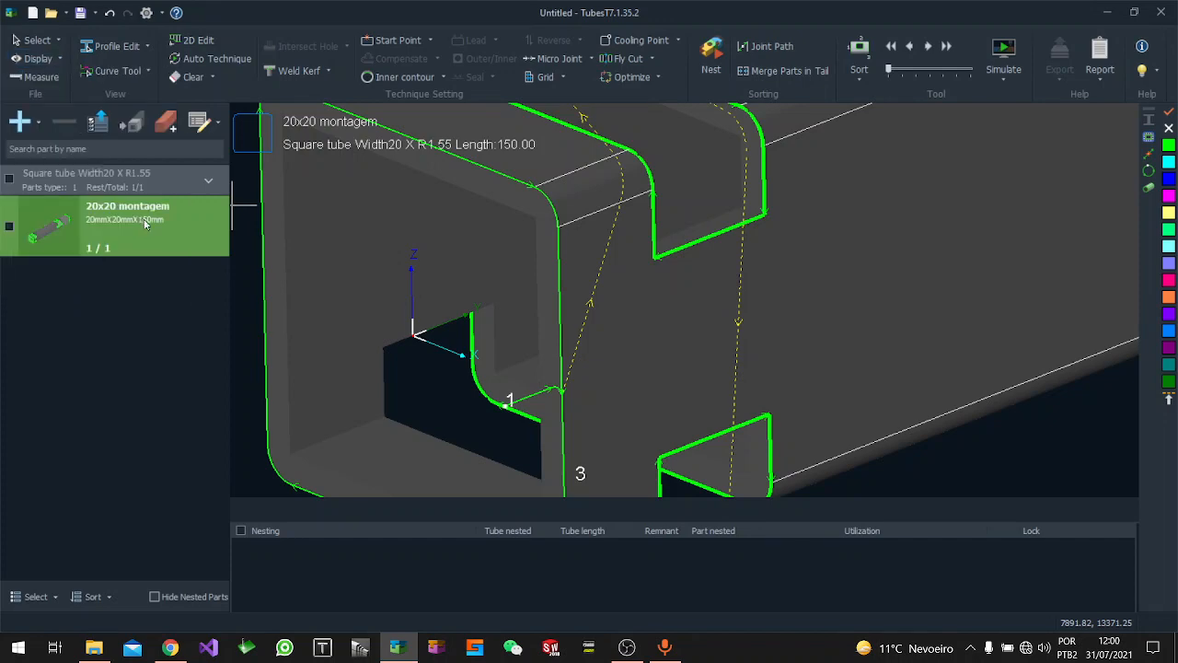
{"action": "scroll", "coordinate": [495, 237], "scroll_direction": "down", "scroll_amount": 6}
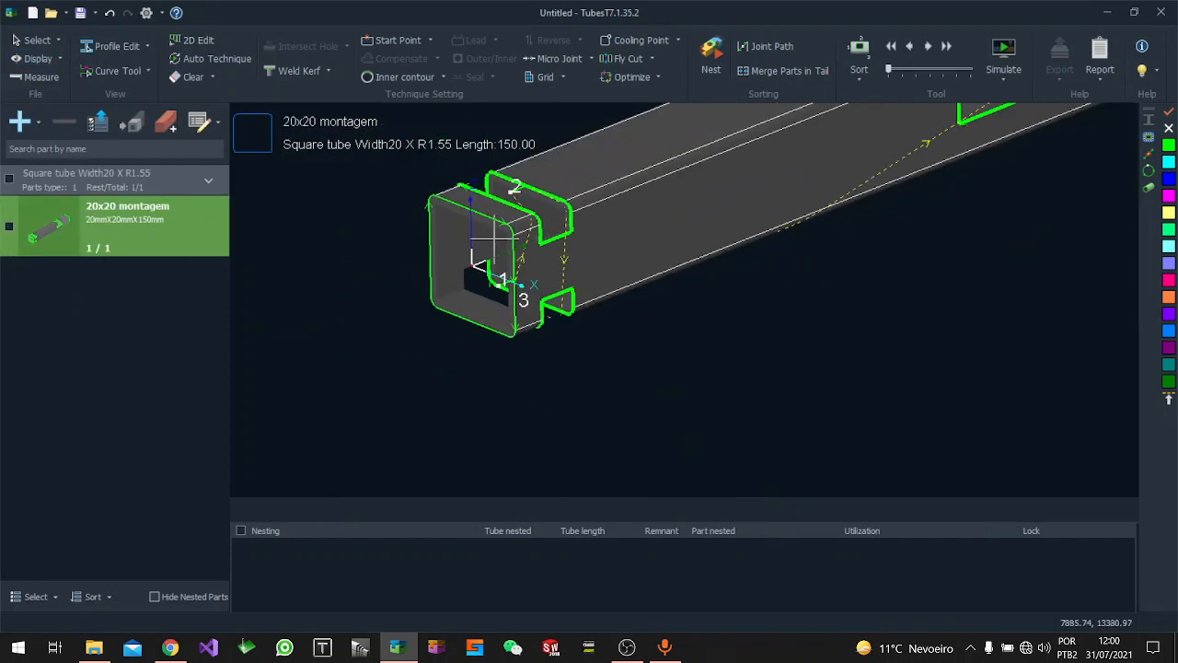
{"action": "scroll", "coordinate": [662, 204], "scroll_direction": "up", "scroll_amount": 3}
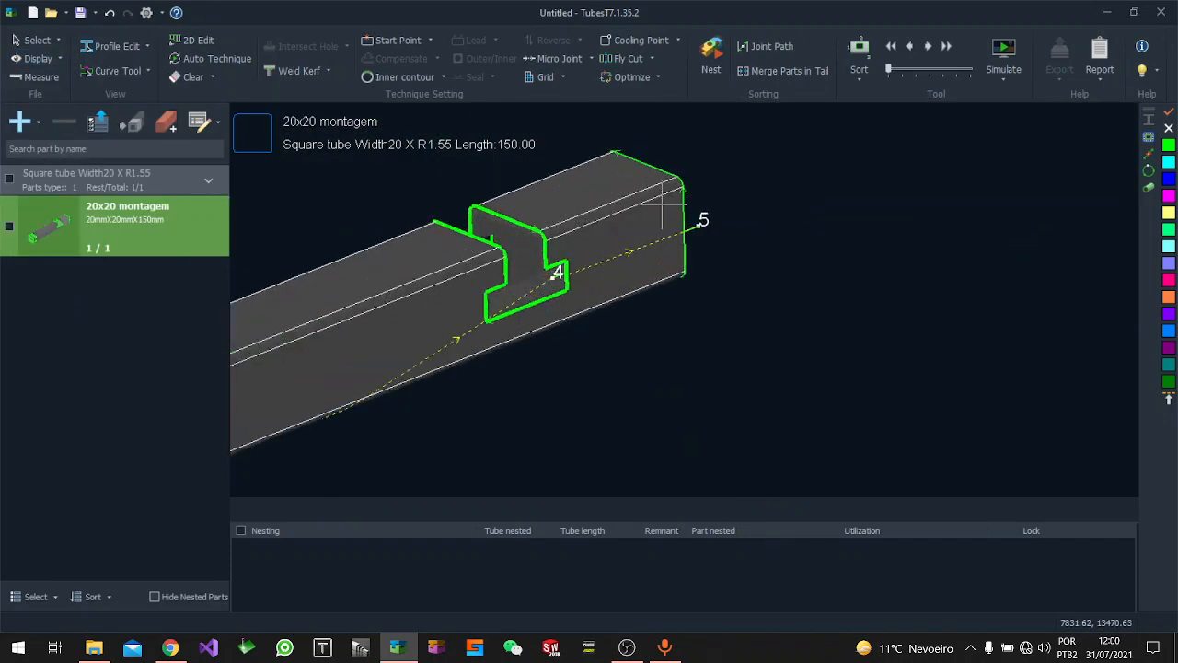
{"action": "scroll", "coordinate": [661, 204], "scroll_direction": "down", "scroll_amount": 1}
{"action": "scroll", "coordinate": [539, 227], "scroll_direction": "down", "scroll_amount": 1}
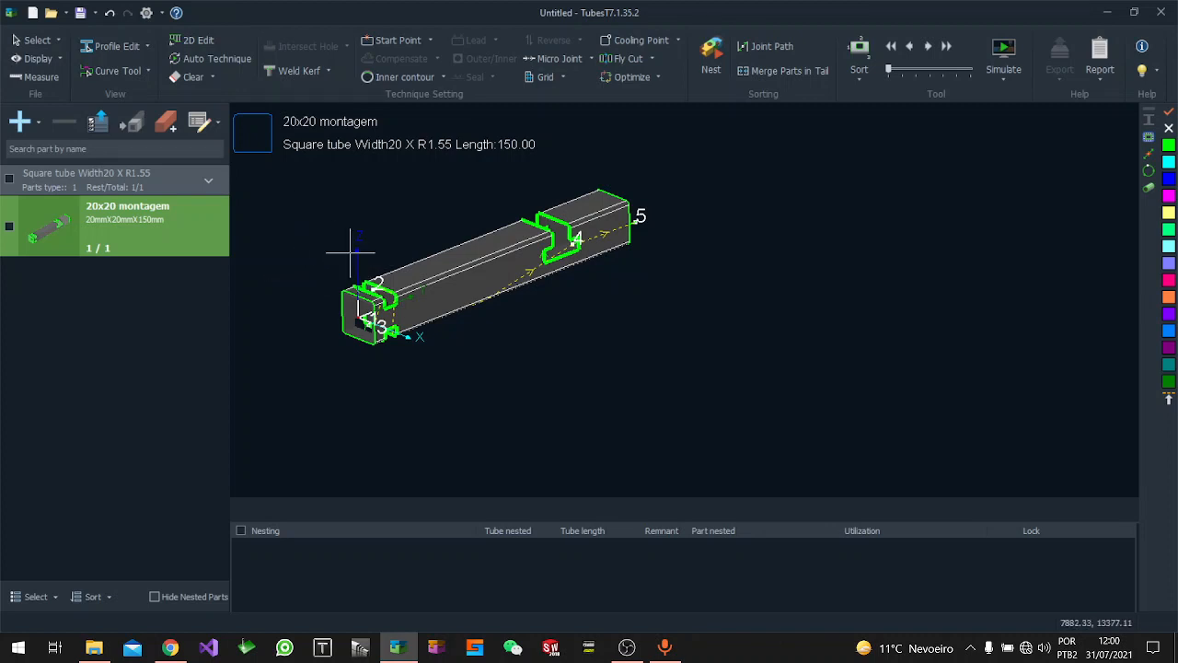
Turn on lead line highlighting and inspect the lead lines at the contours tagged 2 and 4
{"action": "left_click", "coordinate": [59, 59]}
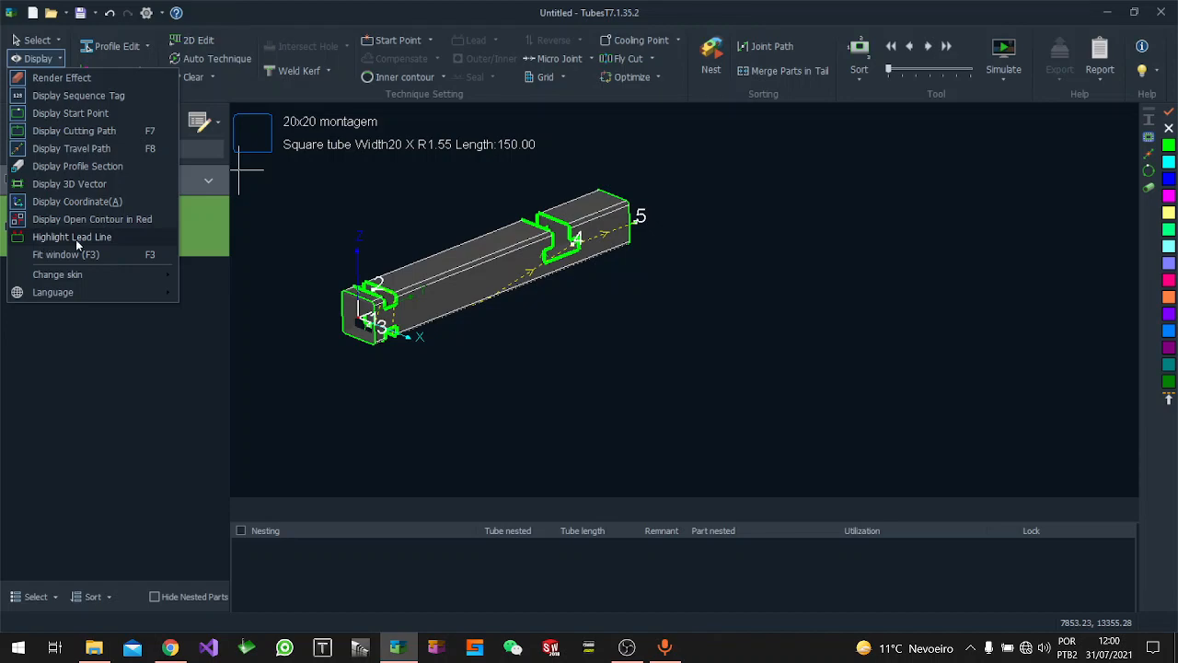
{"action": "left_click", "coordinate": [105, 241]}
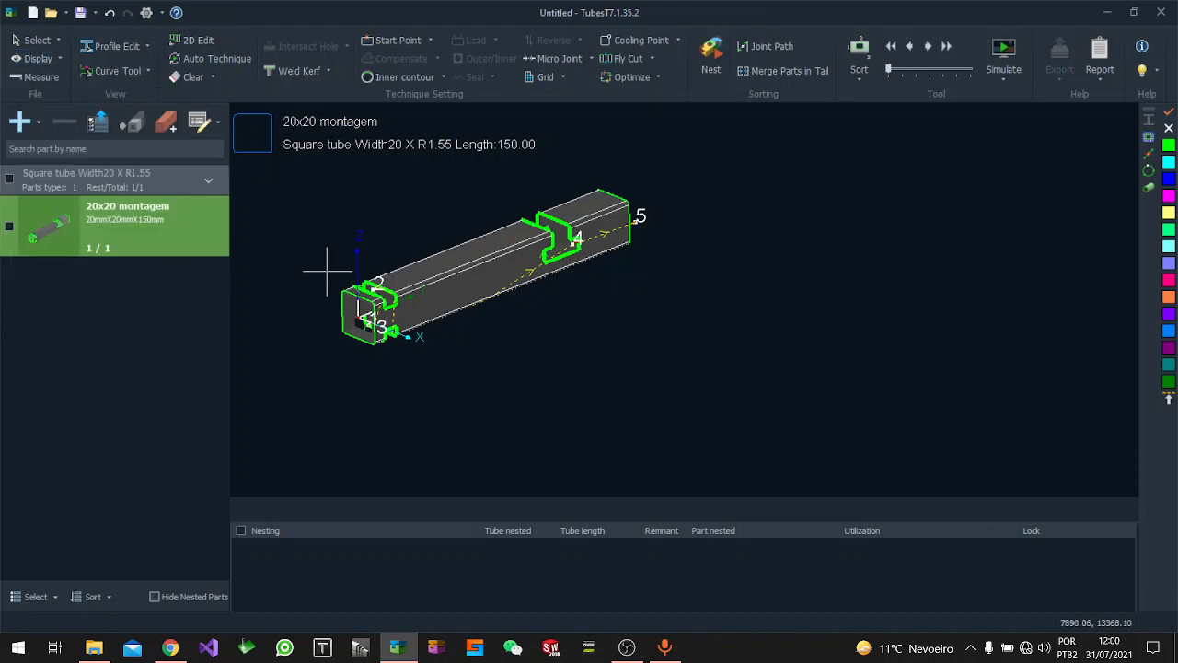
{"action": "scroll", "coordinate": [327, 271], "scroll_direction": "up", "scroll_amount": 6}
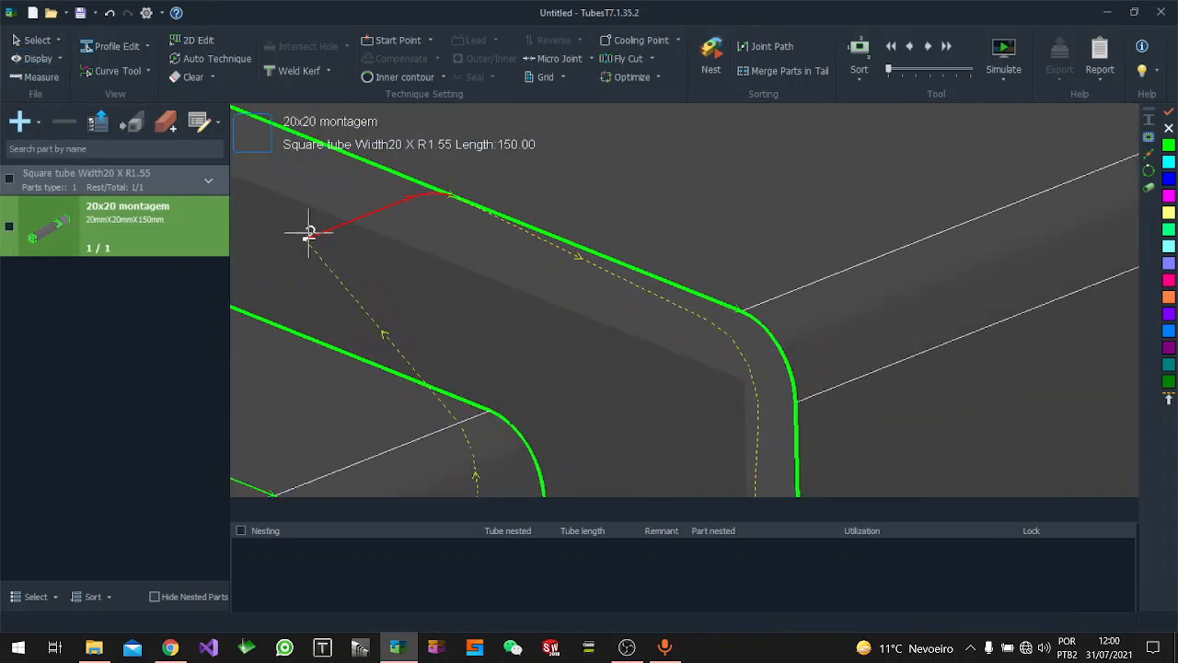
{"action": "scroll", "coordinate": [446, 192], "scroll_direction": "down", "scroll_amount": 6}
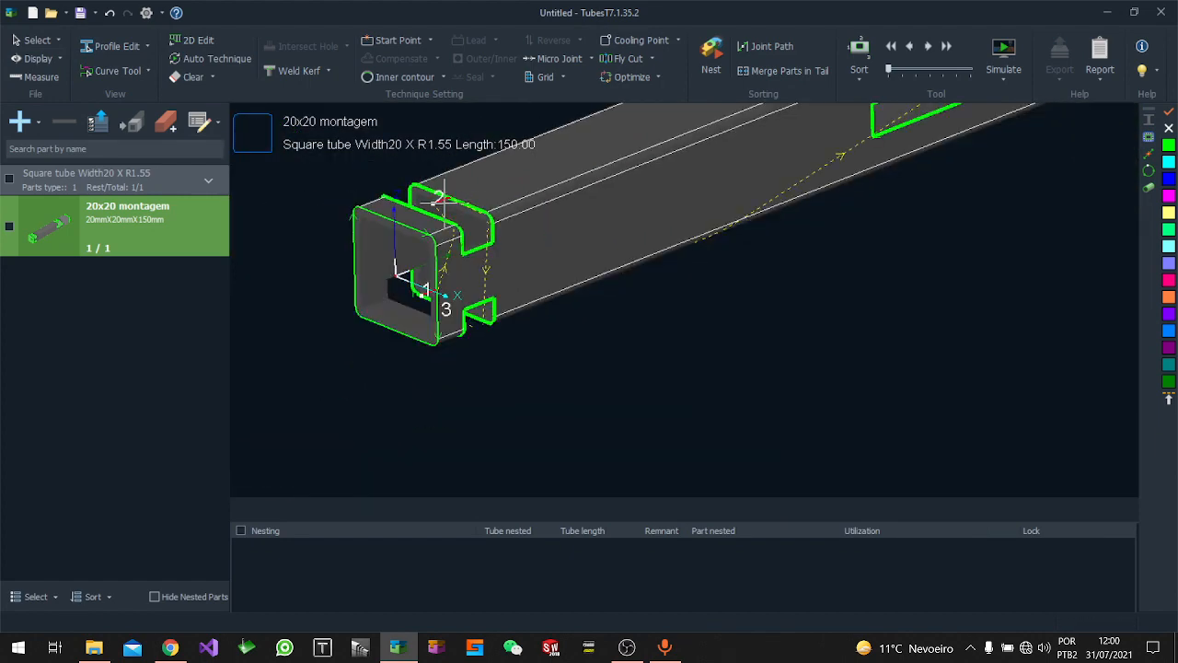
{"action": "scroll", "coordinate": [782, 147], "scroll_direction": "up", "scroll_amount": 5}
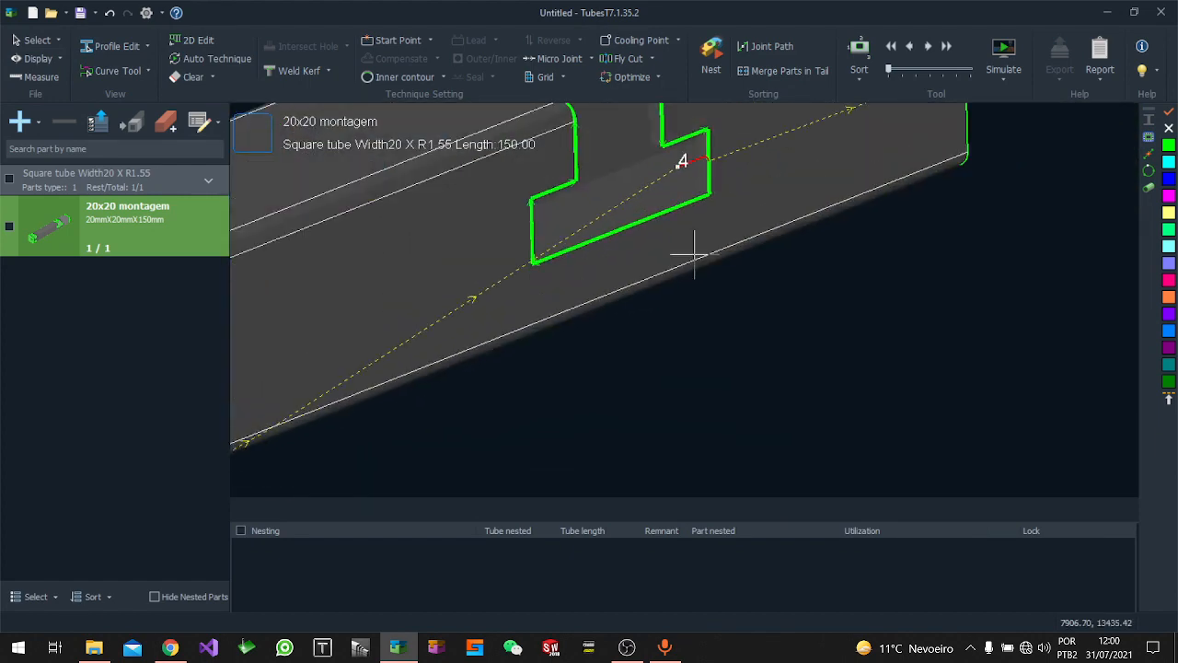
{"action": "scroll", "coordinate": [691, 152], "scroll_direction": "up", "scroll_amount": 4}
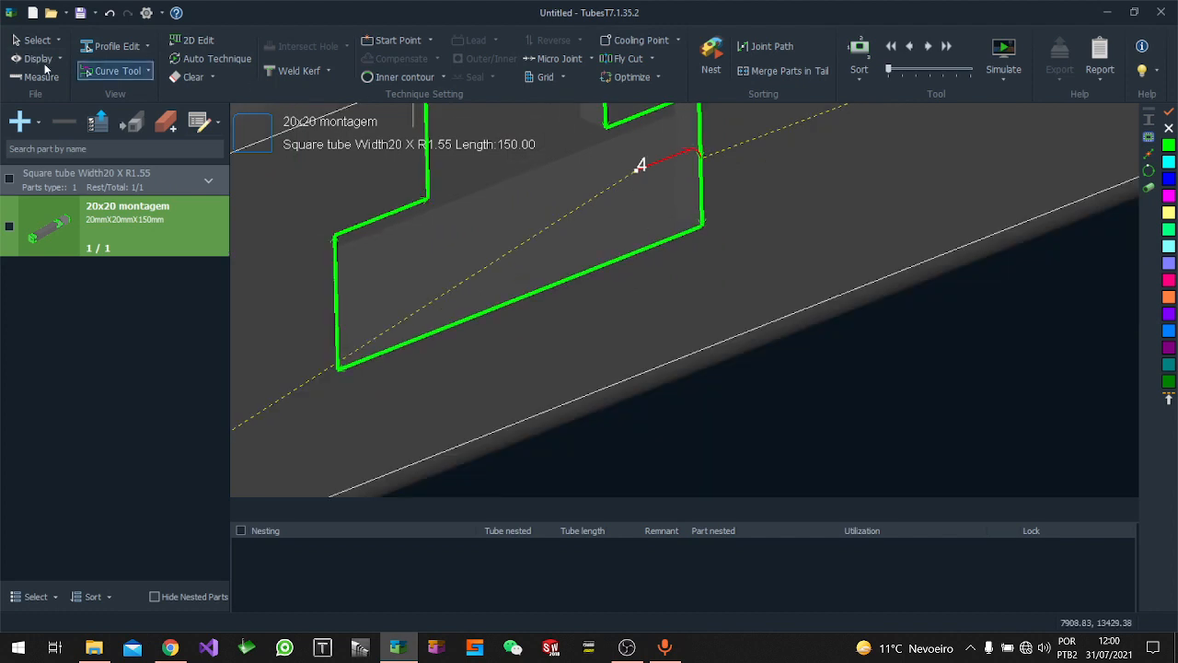
Fit the whole tube to the window, and repeat the fit after zooming far out from the part
{"action": "left_click", "coordinate": [37, 58]}
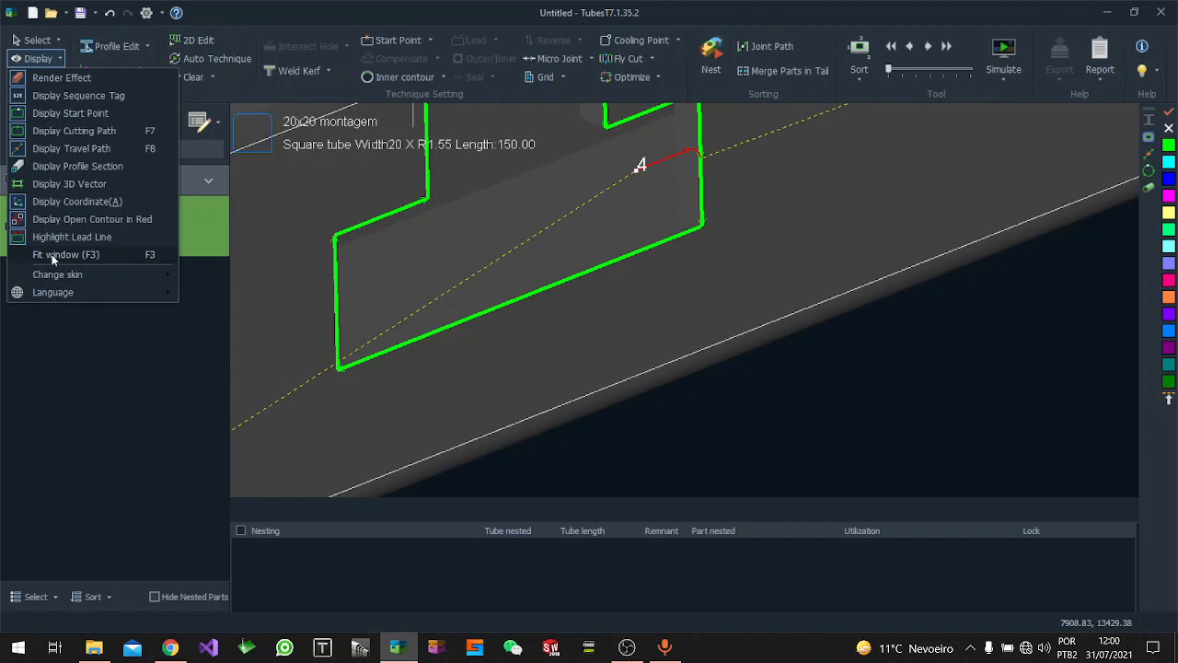
{"action": "left_click", "coordinate": [100, 257]}
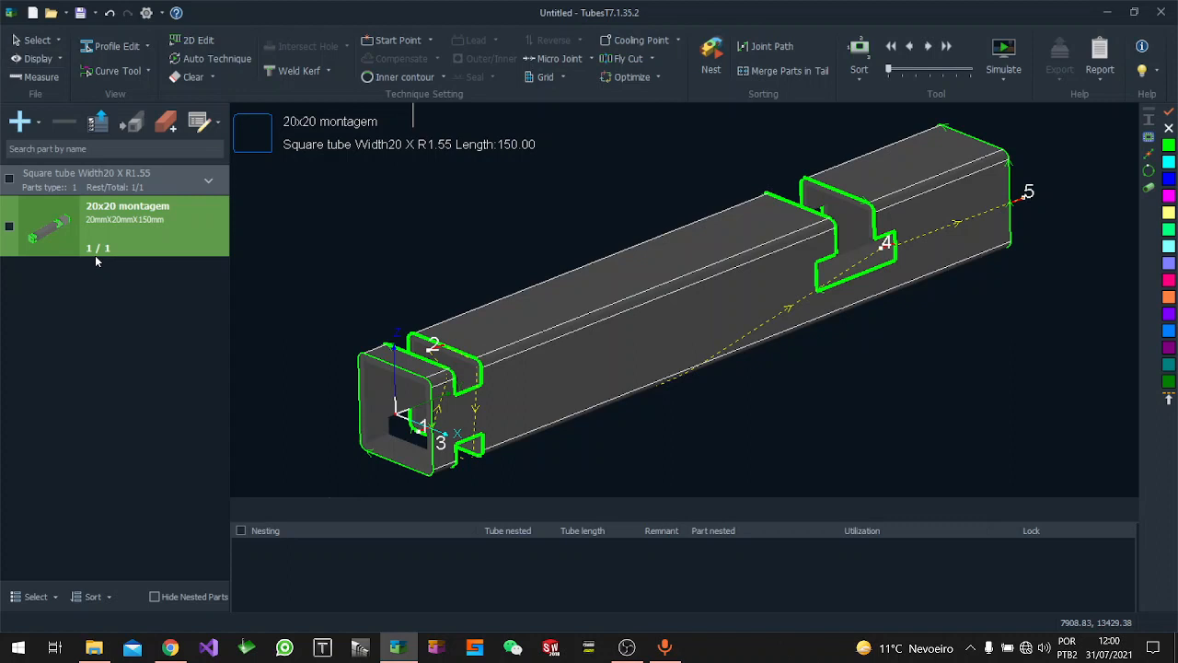
{"action": "scroll", "coordinate": [501, 286], "scroll_direction": "down", "scroll_amount": 10}
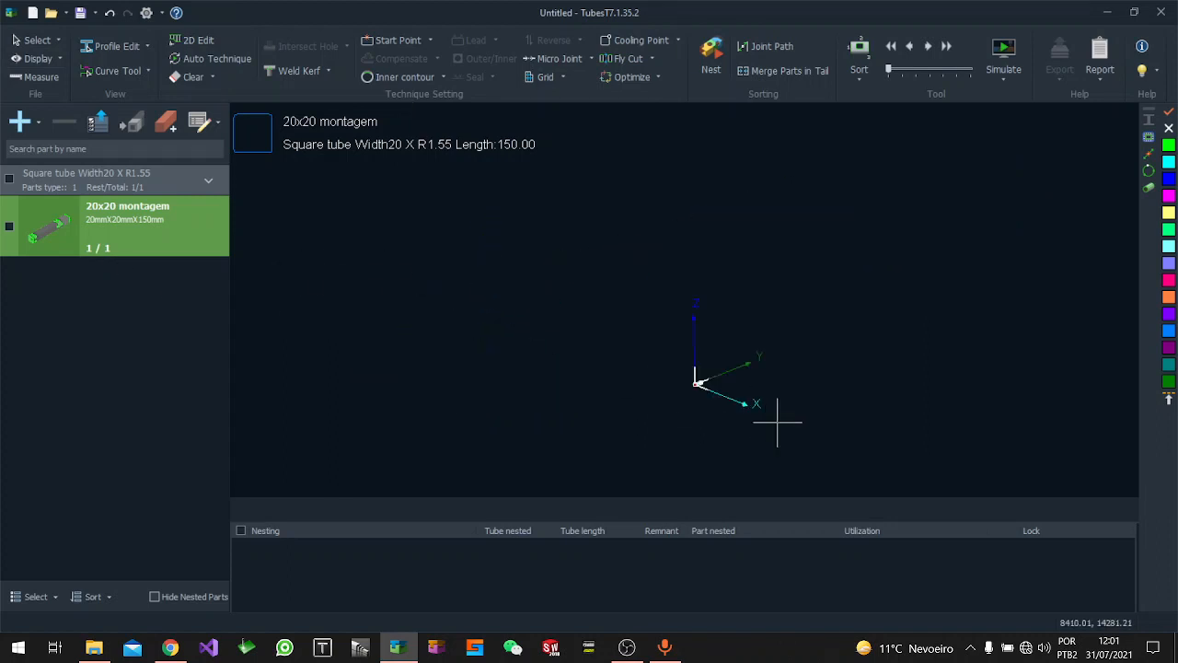
{"action": "key", "text": "F3"}
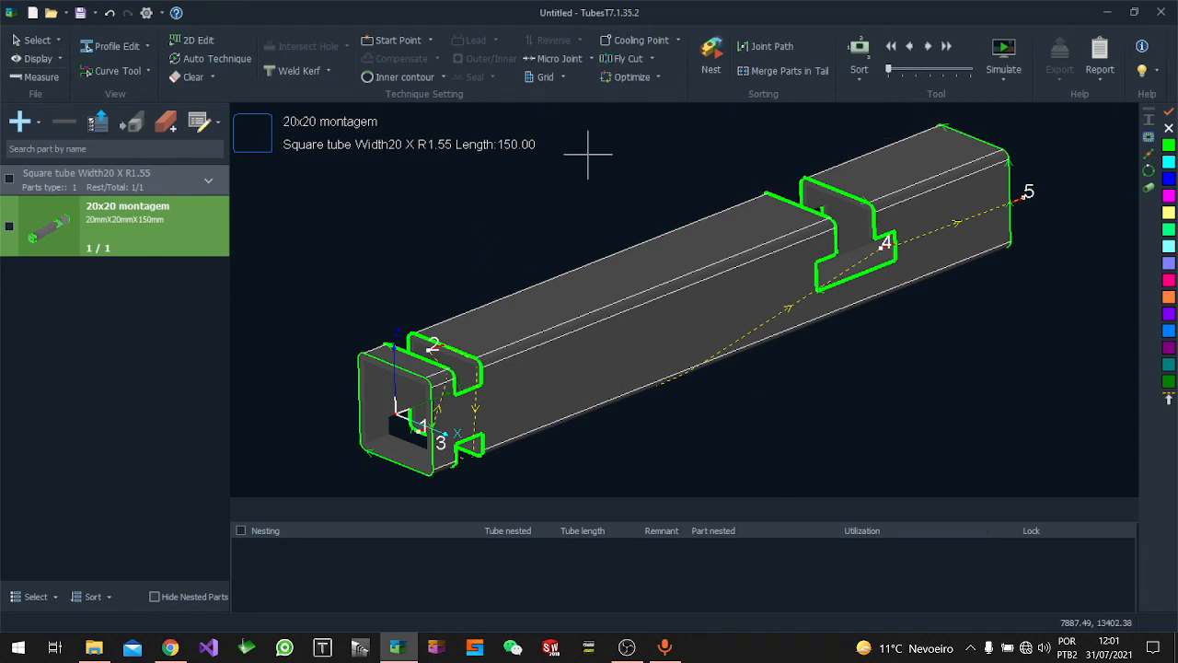
Review the available skin colors and interface languages in the display options without changing either setting
{"action": "left_click", "coordinate": [38, 58]}
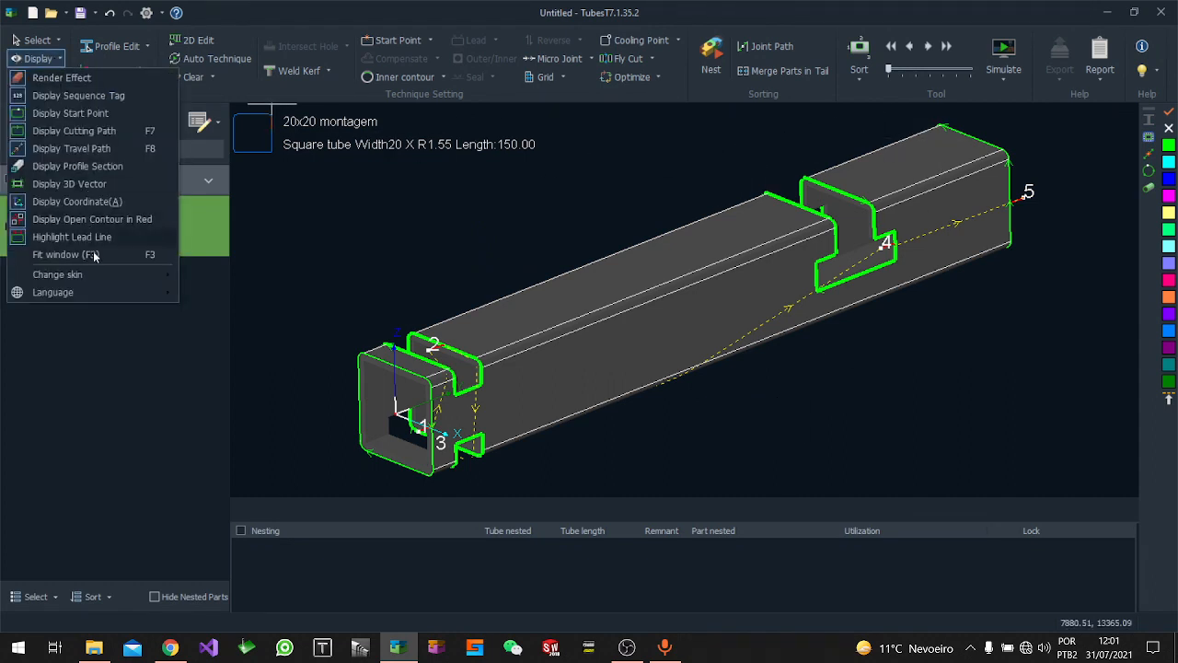
{"action": "mouse_move", "coordinate": [99, 275]}
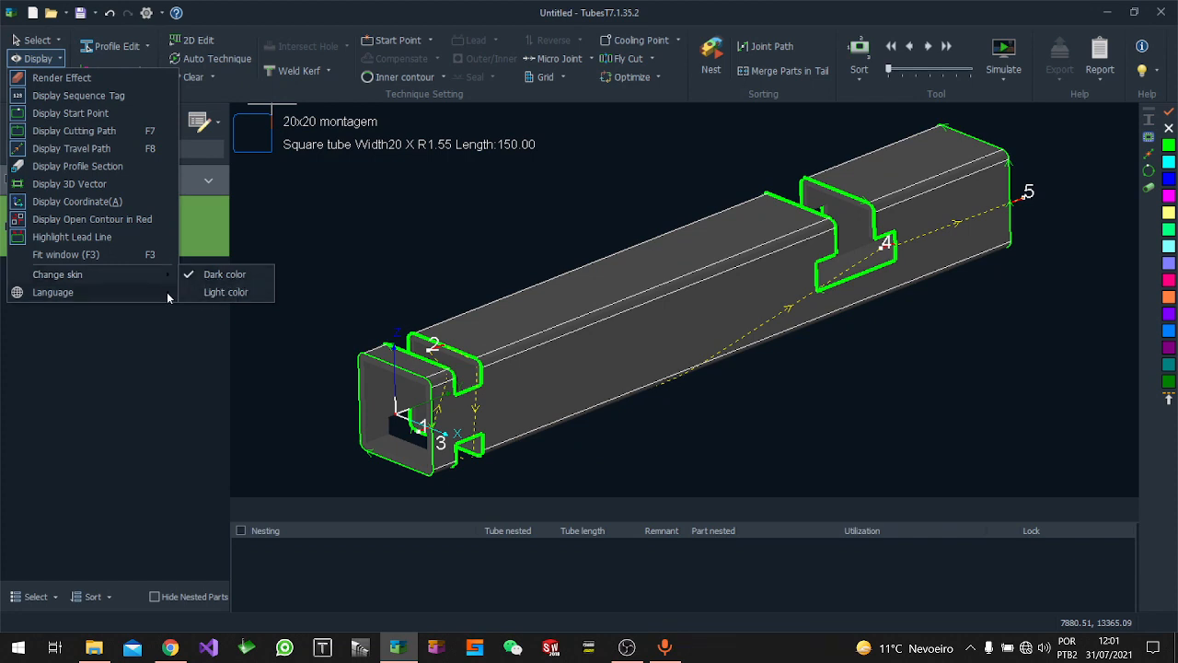
{"action": "mouse_move", "coordinate": [168, 296]}
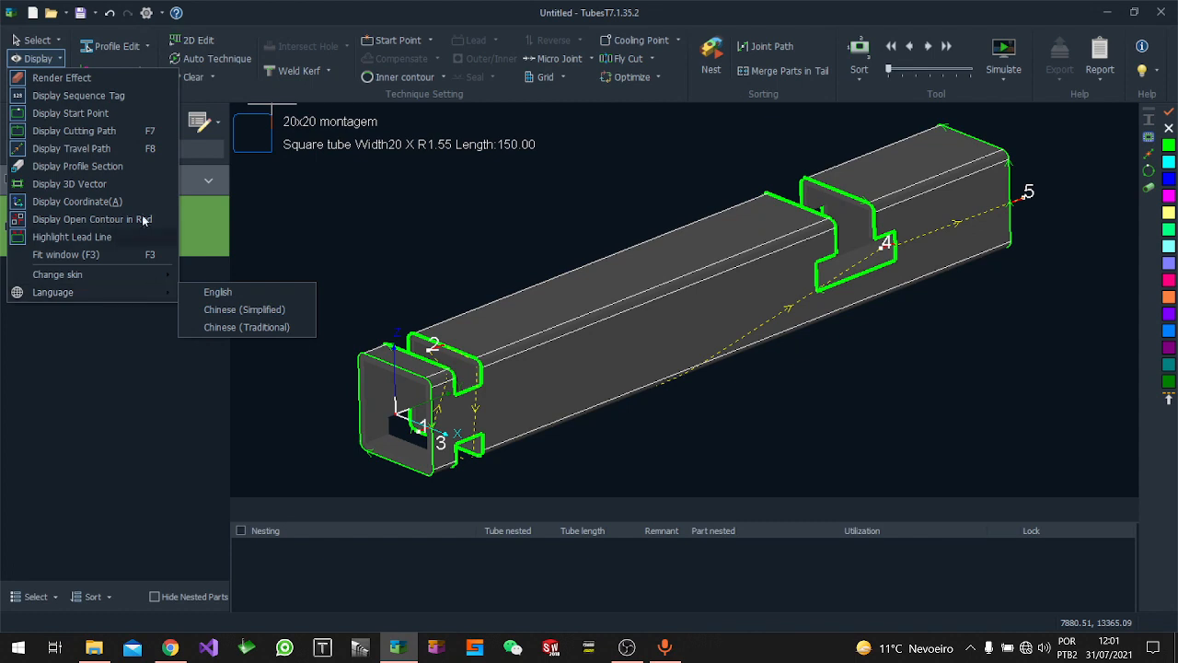
{"action": "left_click", "coordinate": [396, 238]}
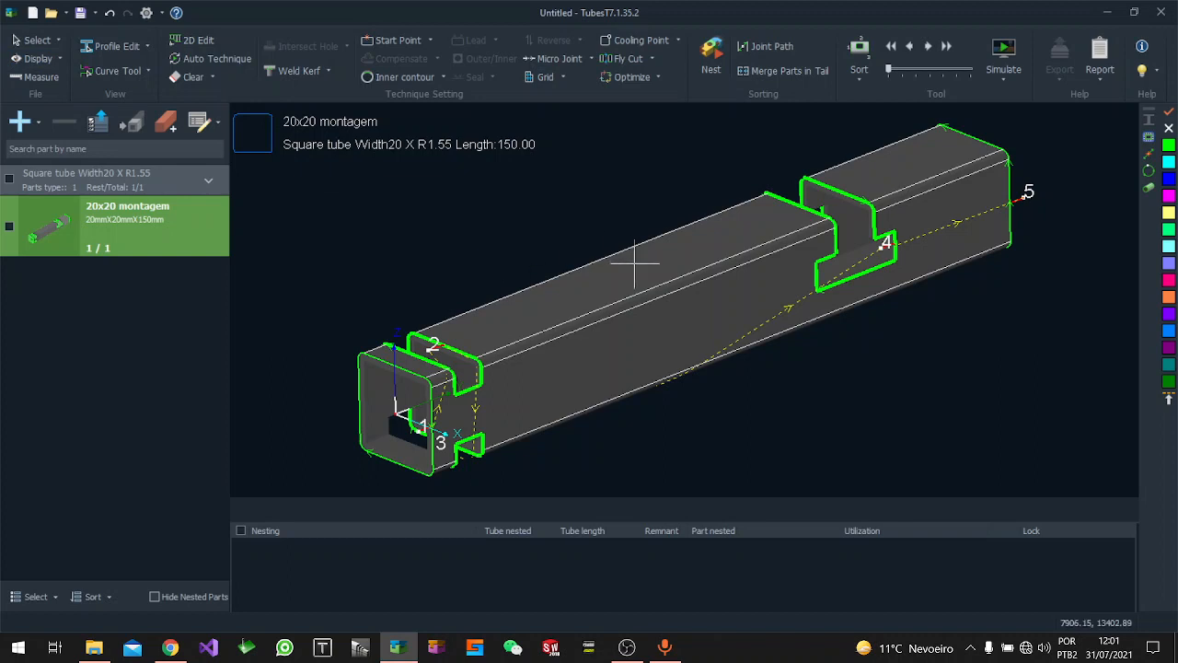
{"action": "scroll", "coordinate": [635, 262], "scroll_direction": "down", "scroll_amount": 2}
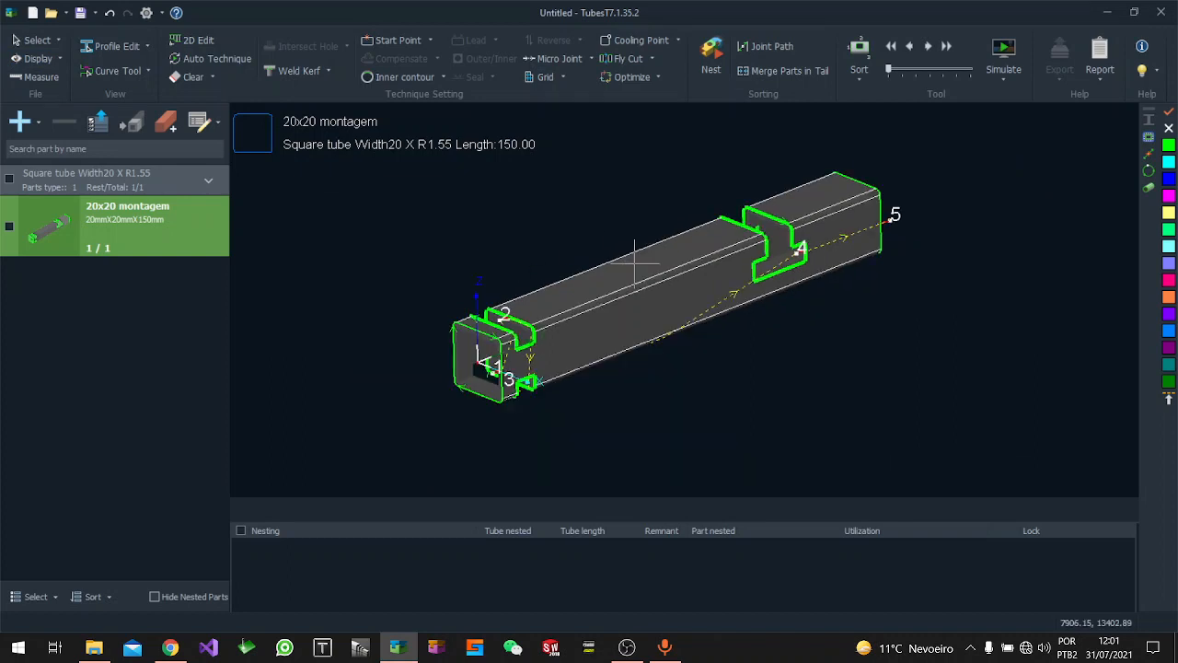